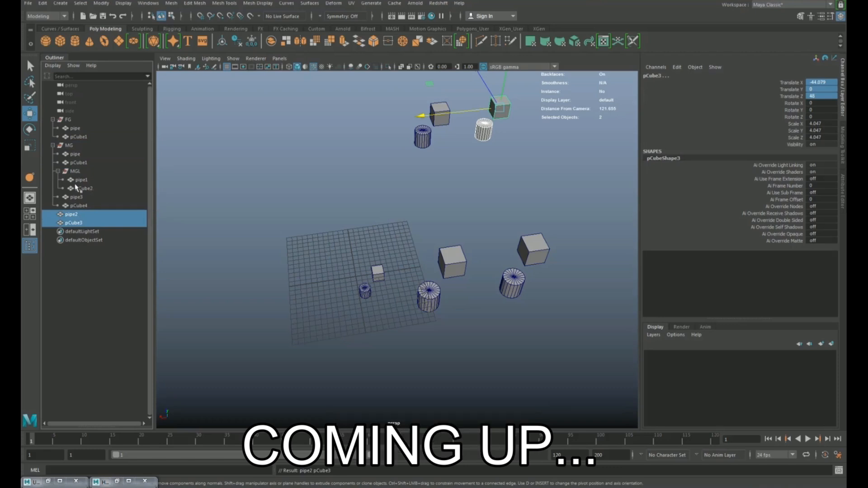
Parent pipe2 and pCube3 under the MGL group
ctrl+click(74, 171)
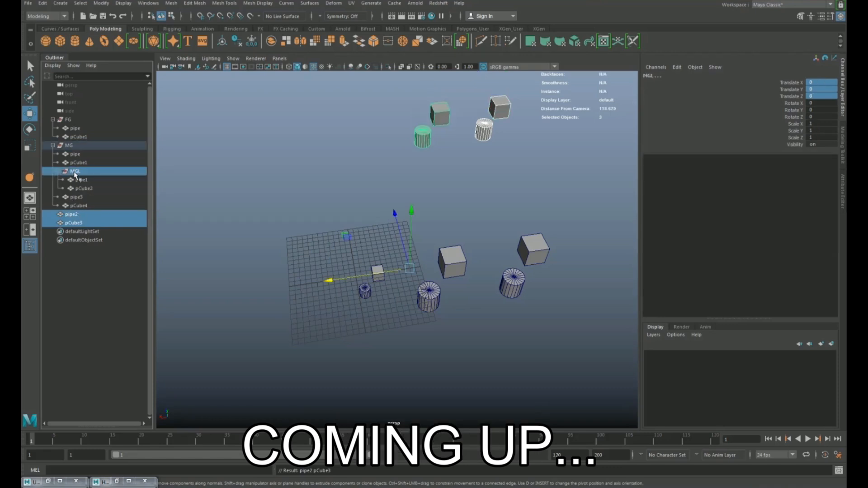
key(p)
middle_drag(83, 199, 80, 171)
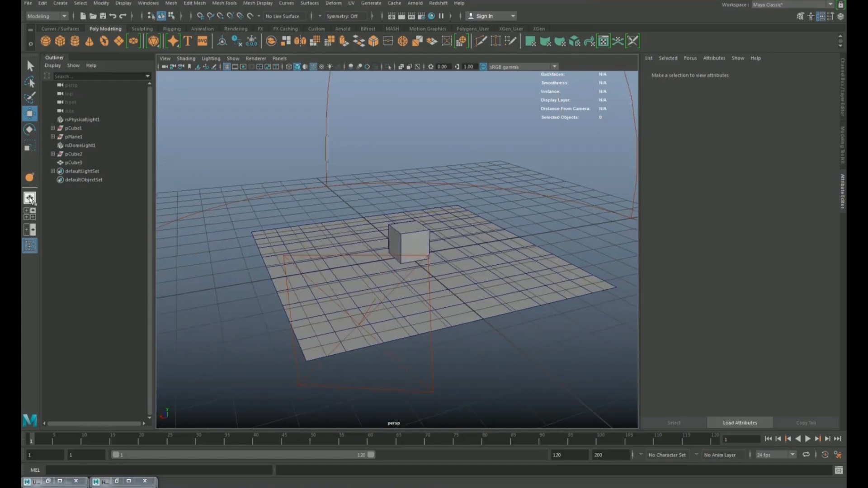
Show the Outliner beside the perspective view and delete all the objects in the scene
click(30, 199)
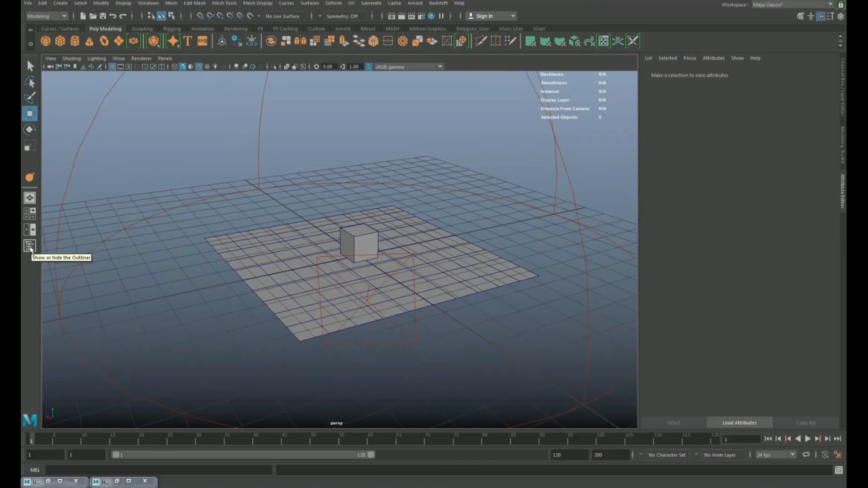
click(29, 247)
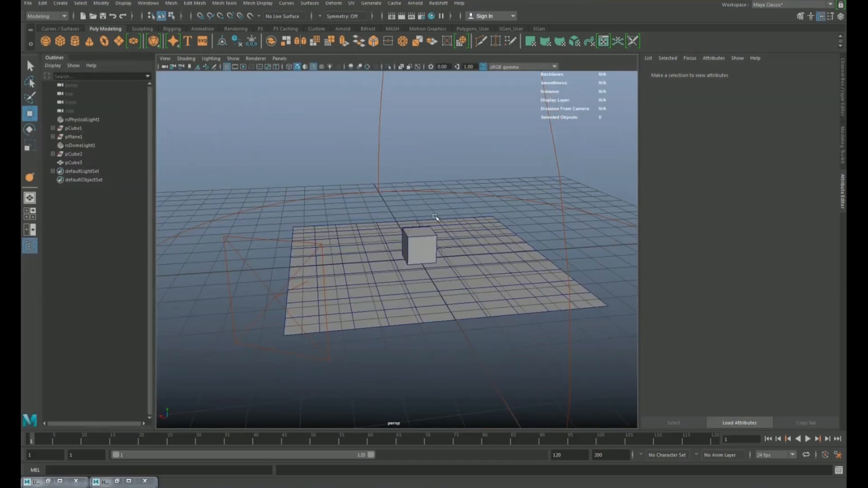
click(389, 292)
key(f)
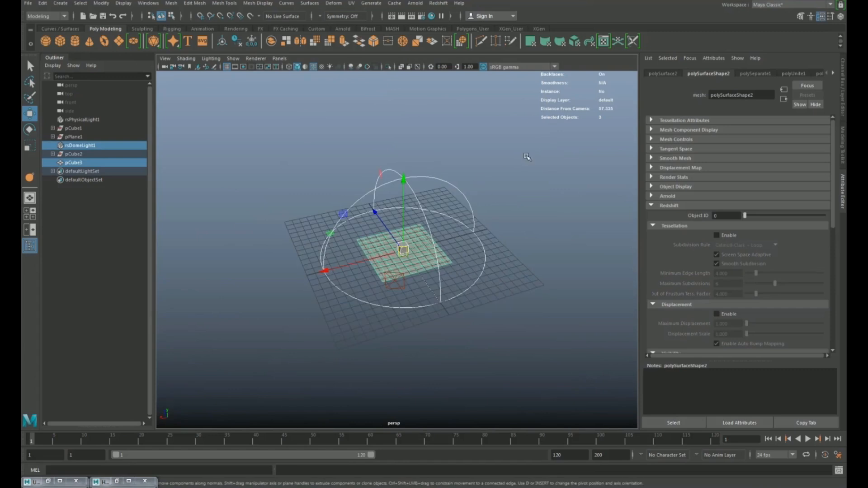
key(Delete)
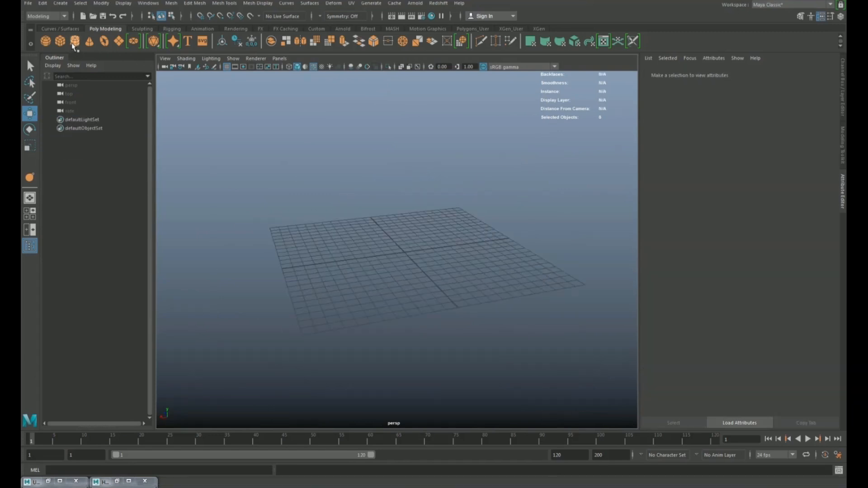
Create a polygon cylinder at the origin and rename it pipe
click(75, 42)
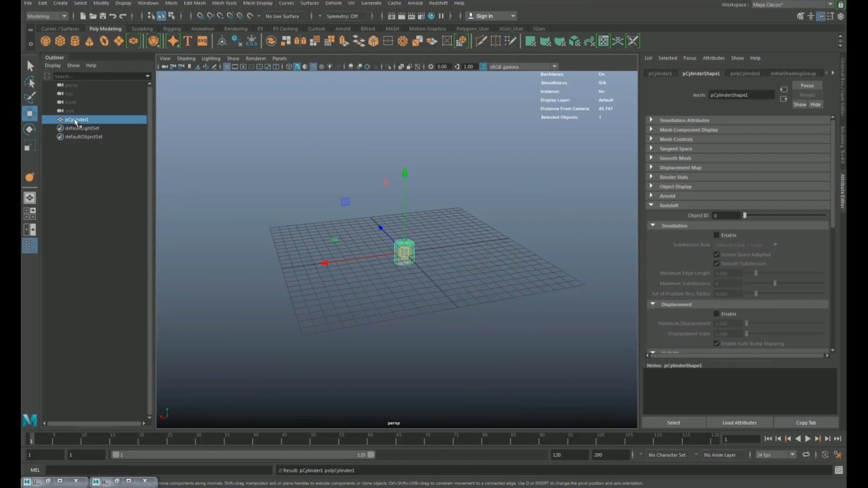
alt+drag(415, 225, 428, 232)
scroll(359, 226, up, 3)
alt+drag(359, 226, 365, 257)
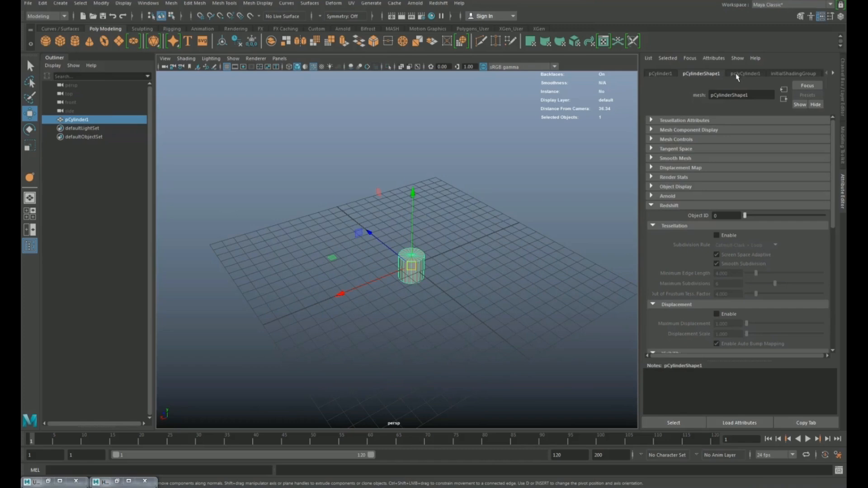
double_click(74, 119)
text(pi)
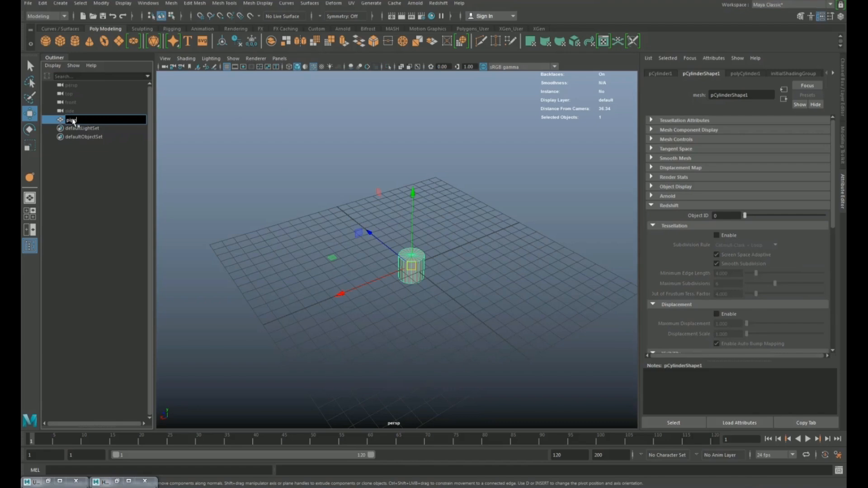
text(pe)
key(Return)
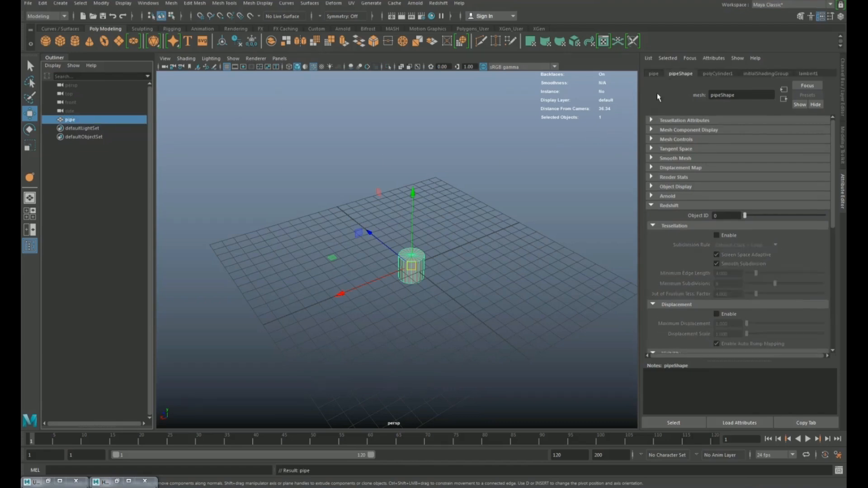
Compare the attributes of the pipe's transform node with those of its shape node
click(657, 74)
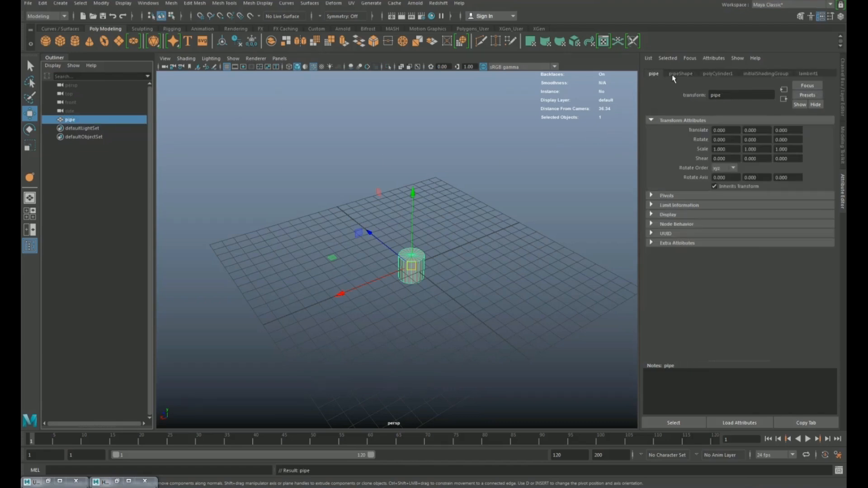
click(675, 74)
click(656, 74)
click(681, 73)
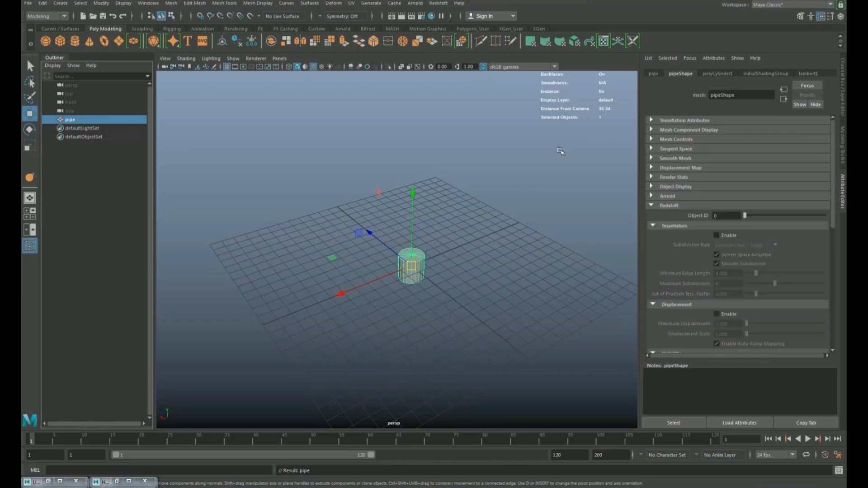
Create a polygon cube, move it about 4 units from the pipe along negative X, and scale it uniformly to about 2
scroll(386, 260, up, 5)
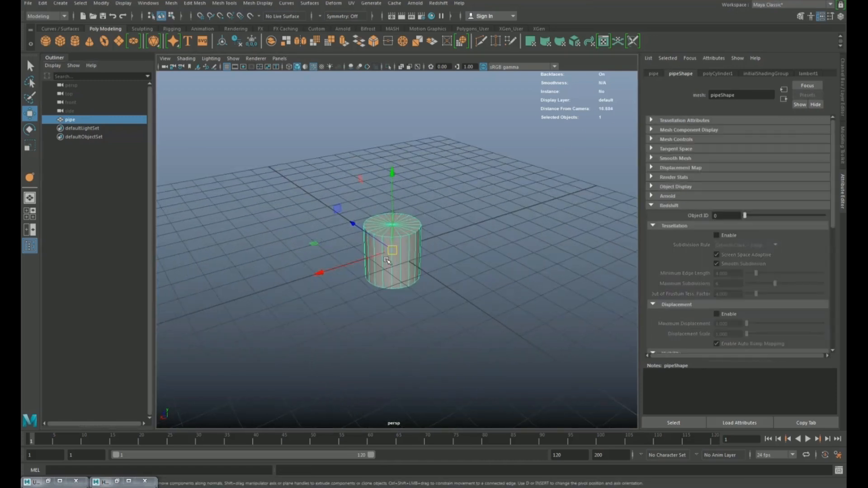
scroll(386, 260, down, 3)
alt+drag(386, 260, 315, 192)
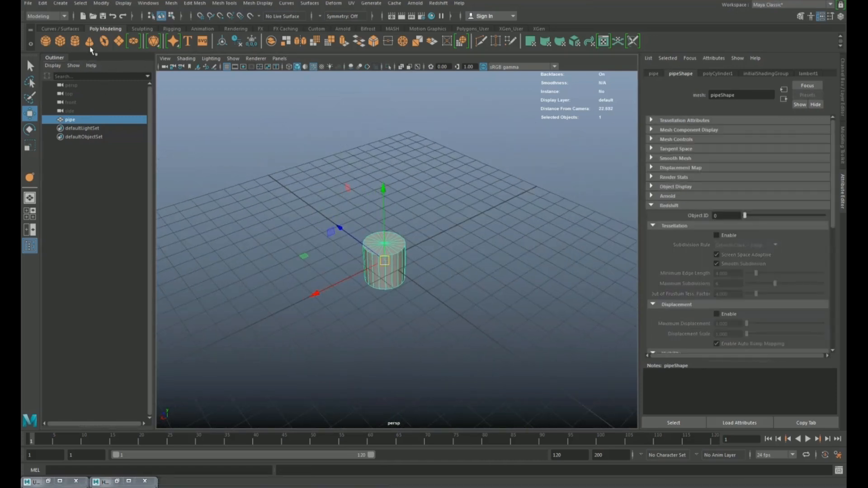
click(60, 40)
drag(321, 288, 382, 258)
key(r)
drag(444, 232, 248, 198)
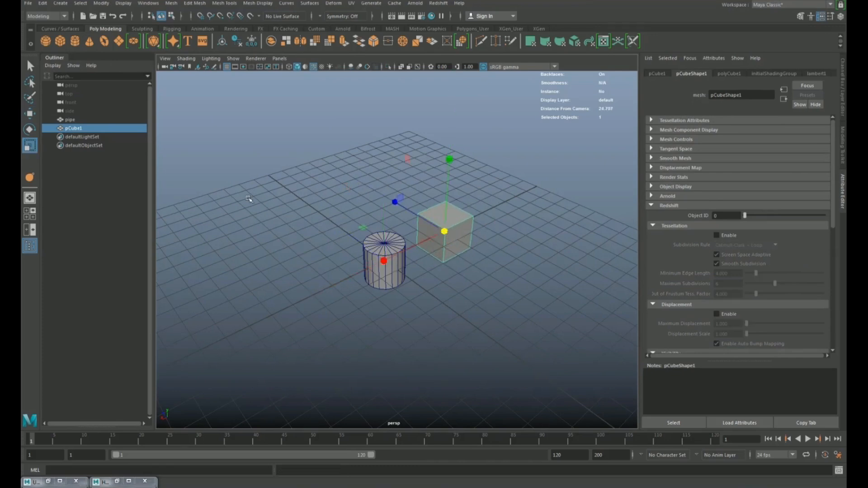
Group the pipe and pCube1 together and rename the group objects
click(70, 120)
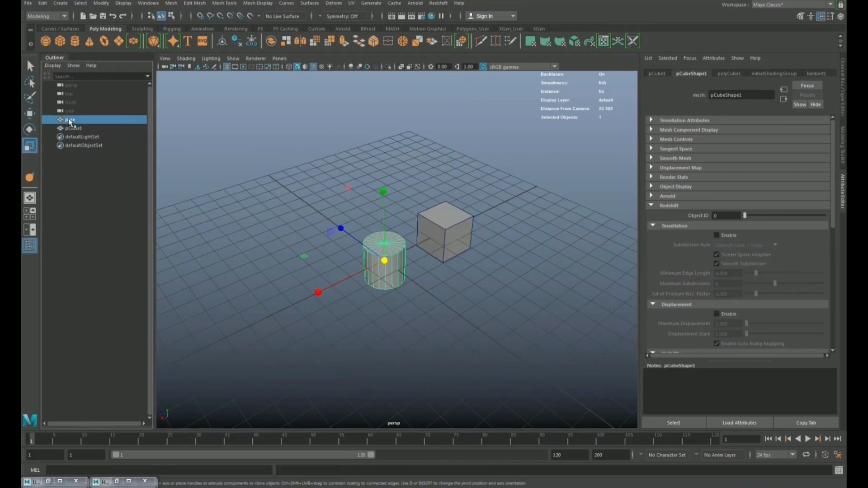
ctrl+click(73, 129)
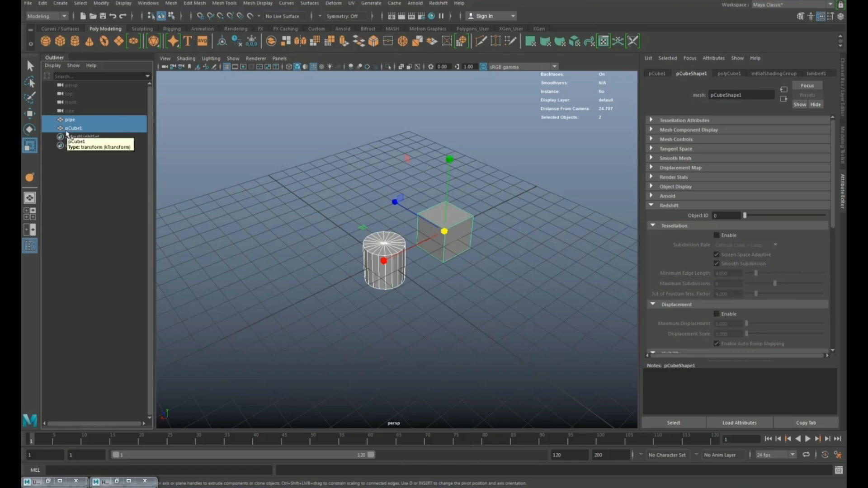
key(ctrl+g)
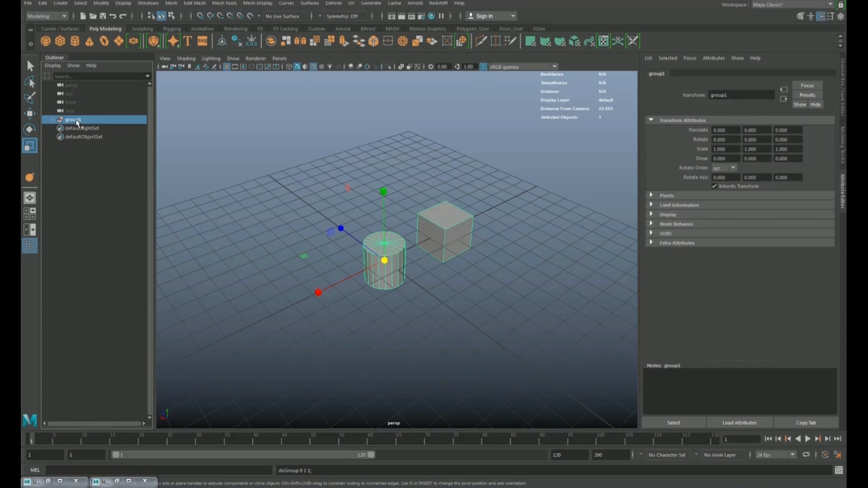
double_click(74, 119)
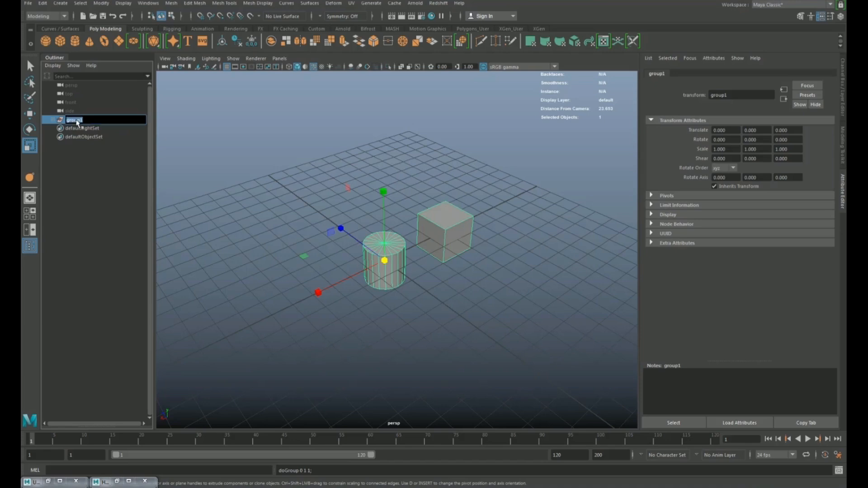
text(objects)
key(Return)
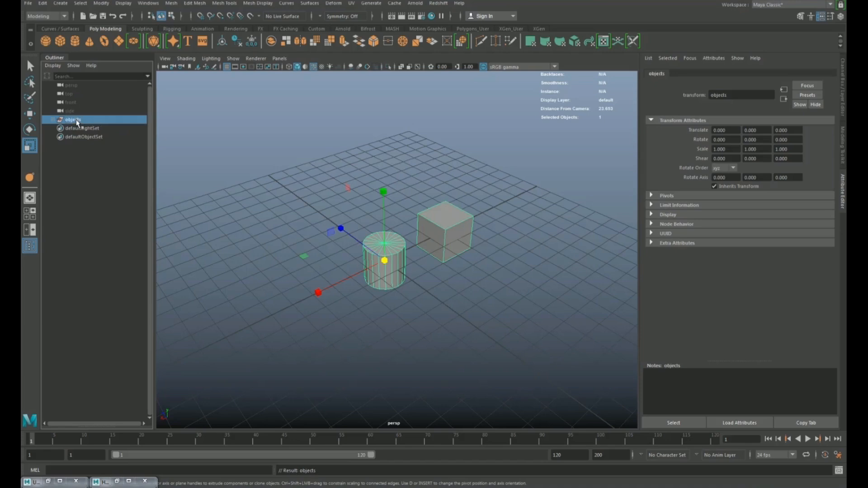
Expand the objects group and inspect its pipe and pCube1 children individually
click(53, 119)
click(73, 129)
click(70, 136)
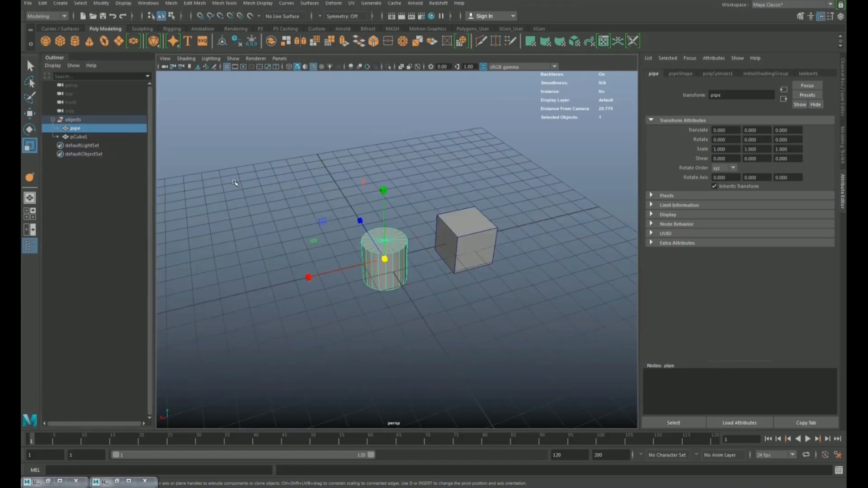
alt+drag(234, 182, 266, 184)
scroll(267, 183, up, 4)
alt+middle_drag(267, 183, 245, 183)
alt+drag(245, 183, 233, 184)
Display the Channel Box and move the whole objects group to about X 0.27, Y 1.51, Z 1.43
click(84, 120)
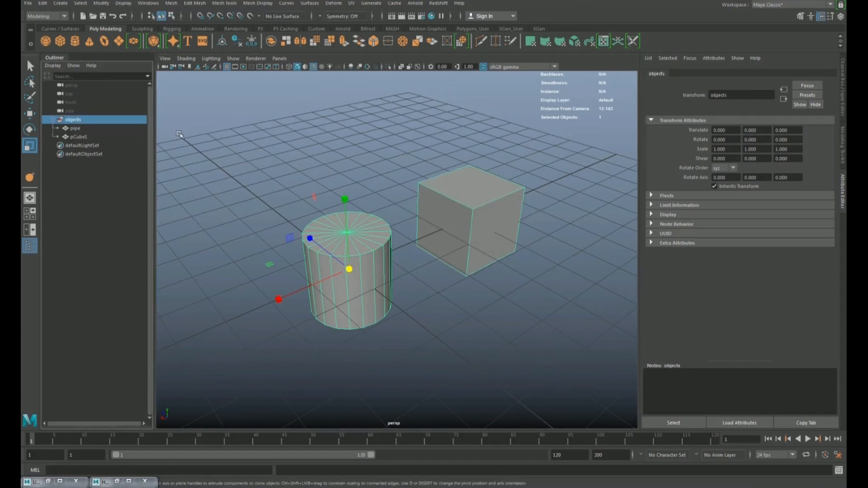
key(w)
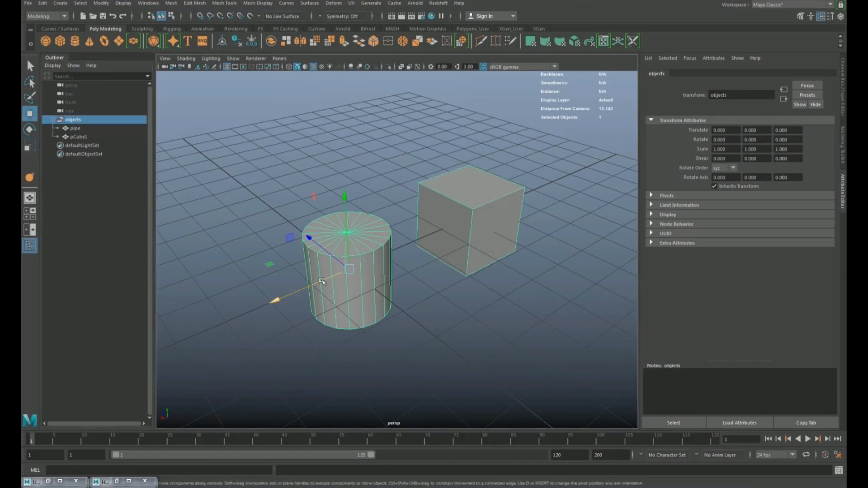
click(843, 107)
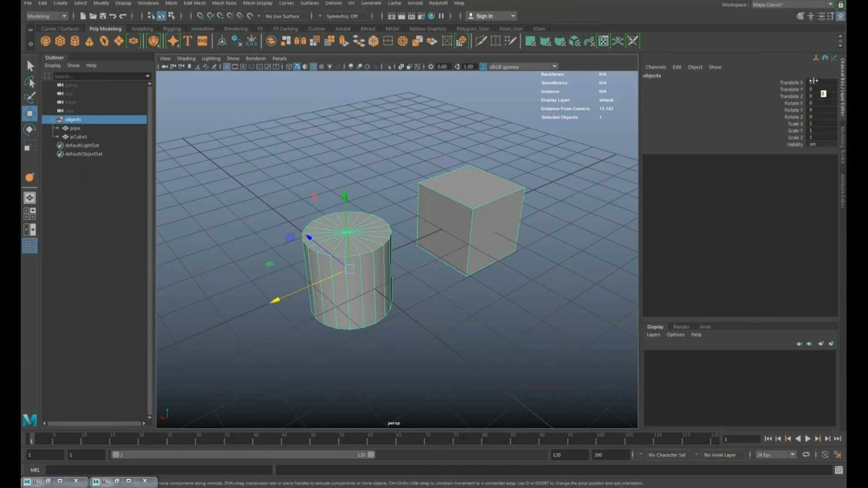
drag(349, 269, 302, 193)
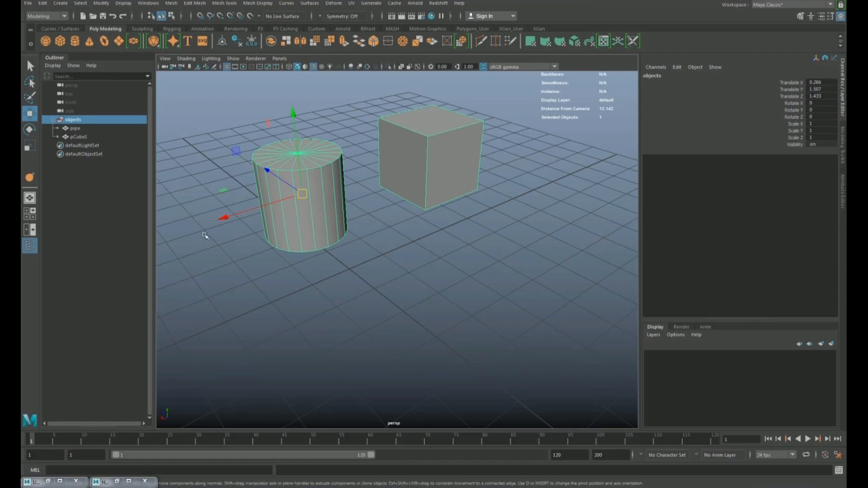
Check the channel values of pCube1, and move only the pipe within the group to a spot below the cube
alt+drag(204, 235, 215, 235)
click(74, 128)
click(79, 145)
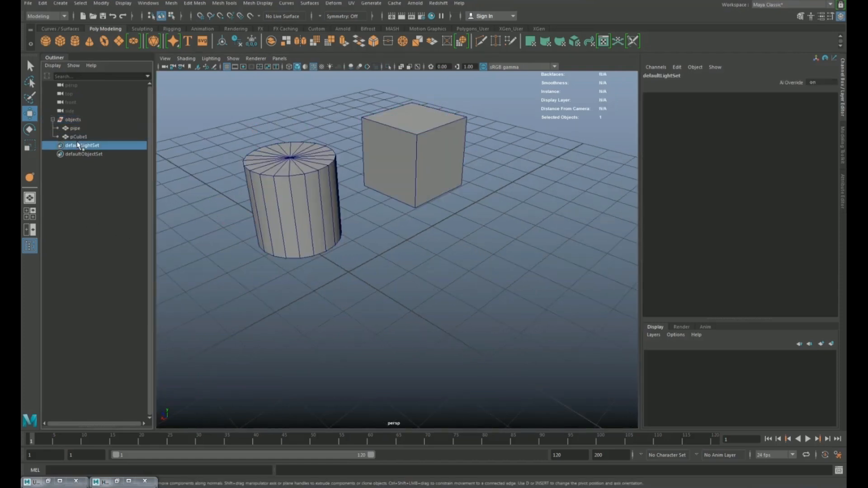
click(77, 136)
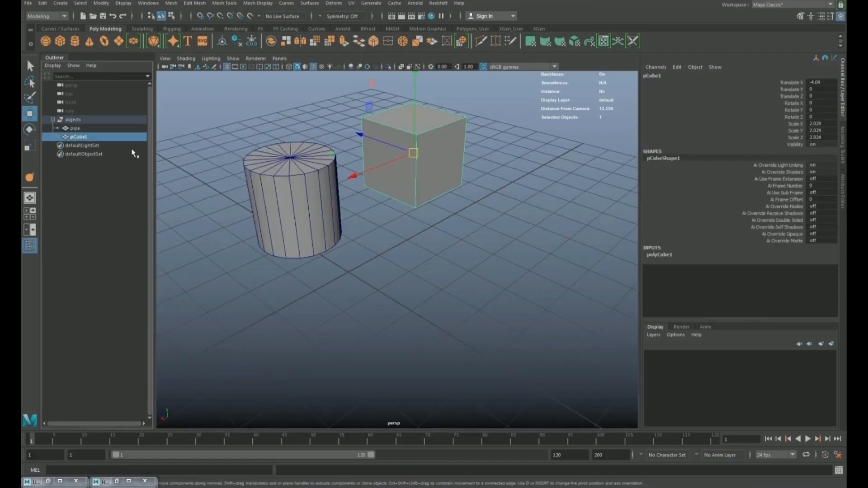
click(75, 129)
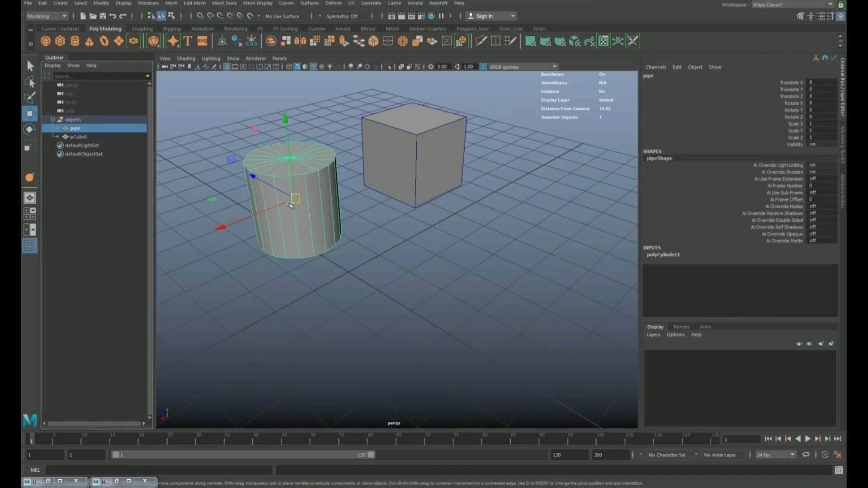
drag(295, 201, 406, 272)
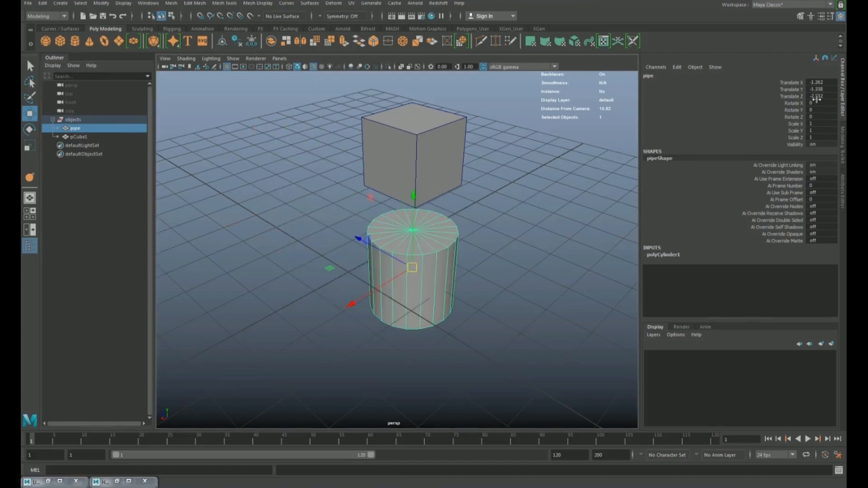
Reset the objects group's Translate X, Y and Z to 0
click(75, 120)
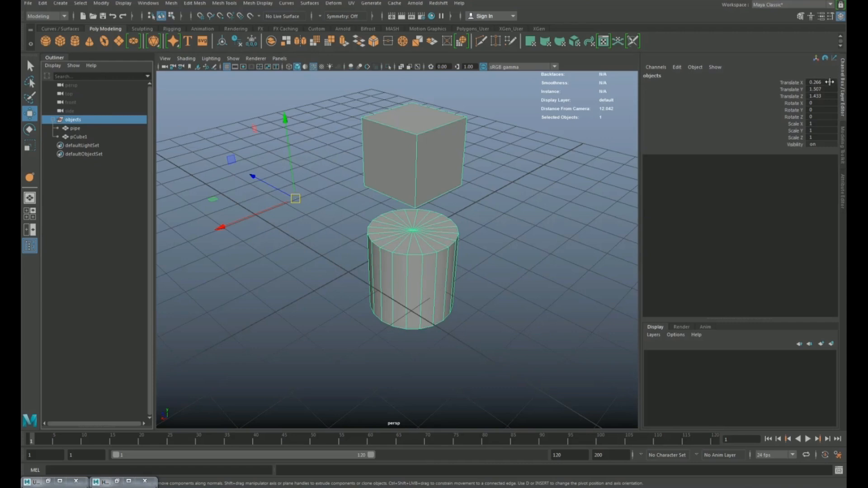
alt+right_drag(430, 289, 165, 187)
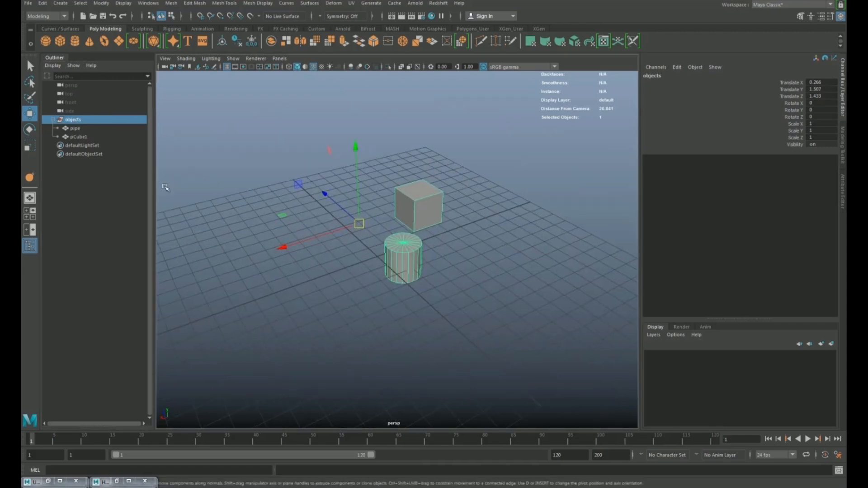
double_click(70, 120)
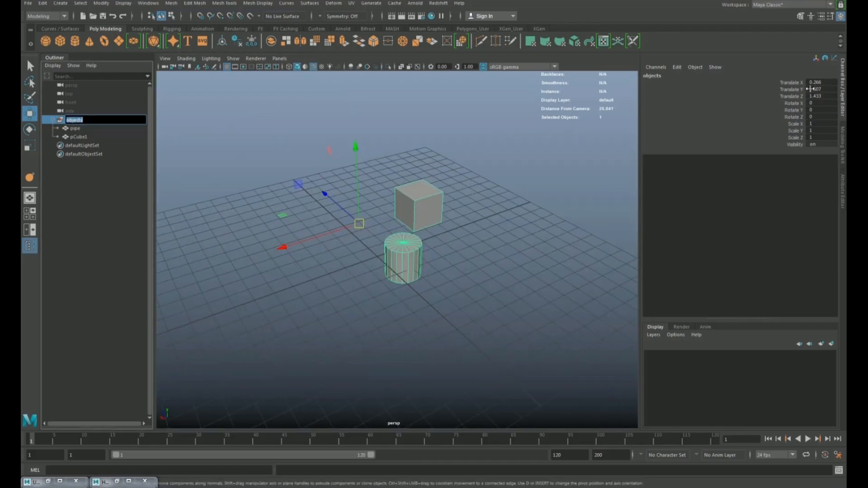
click(827, 83)
shift+click(824, 96)
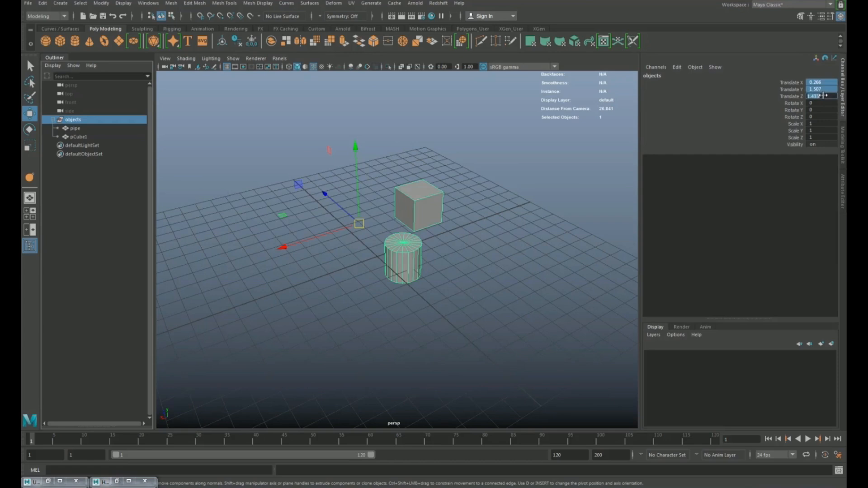
key(Return)
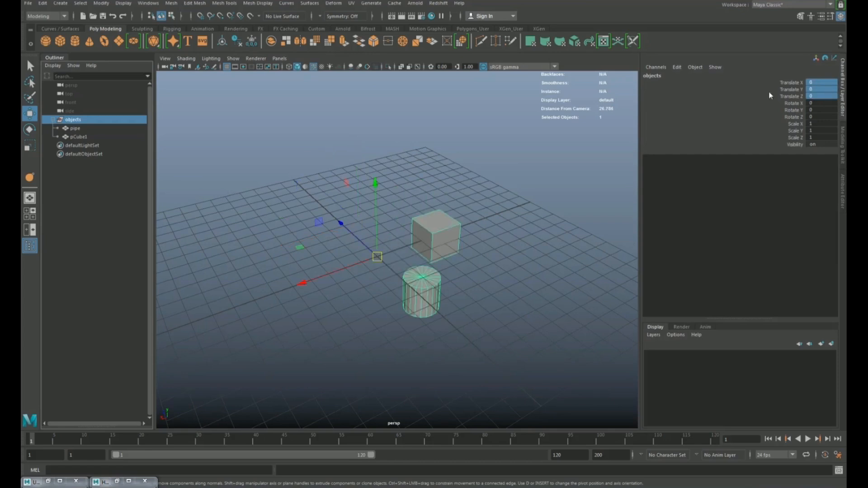
Select the pipe in the viewport and review its own translate values within the group
alt+drag(376, 283, 382, 245)
scroll(388, 272, up, 2)
alt+drag(456, 343, 438, 309)
click(430, 301)
alt+drag(397, 327, 433, 288)
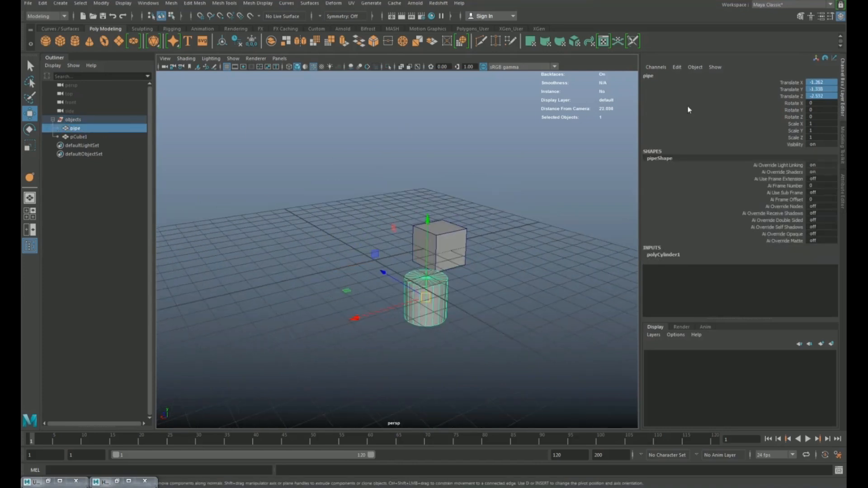
Compare the transform values and pivot positions of the objects group, the pipe and pCube1
scroll(371, 274, up, 3)
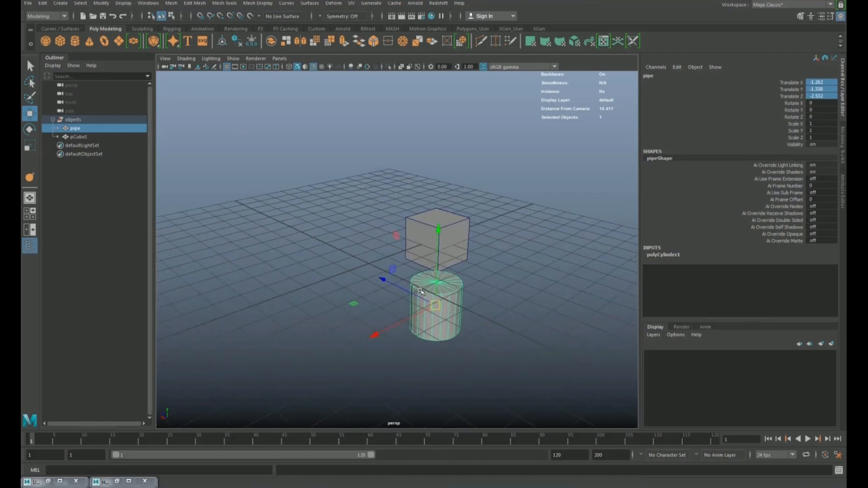
alt+drag(321, 267, 344, 299)
scroll(327, 271, up, 3)
scroll(384, 297, down, 3)
scroll(381, 297, down, 3)
scroll(369, 287, up, 3)
click(77, 136)
click(73, 128)
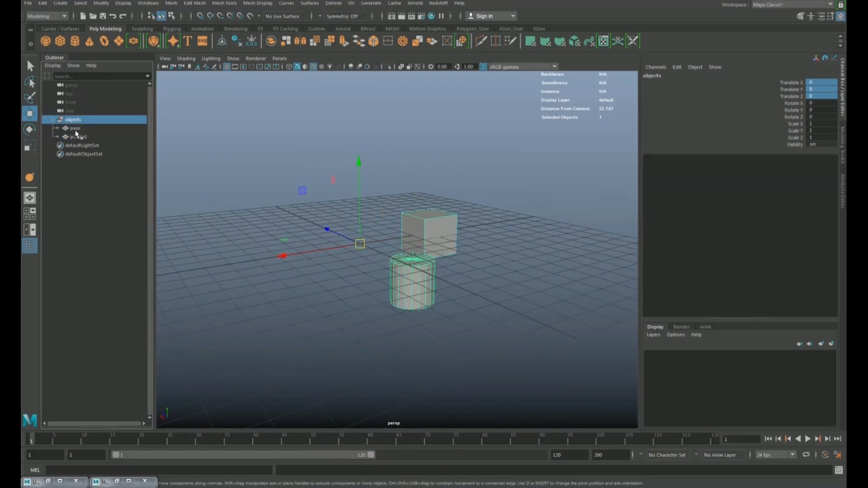
click(76, 136)
alt+drag(500, 242, 313, 333)
key(ctrl+z)
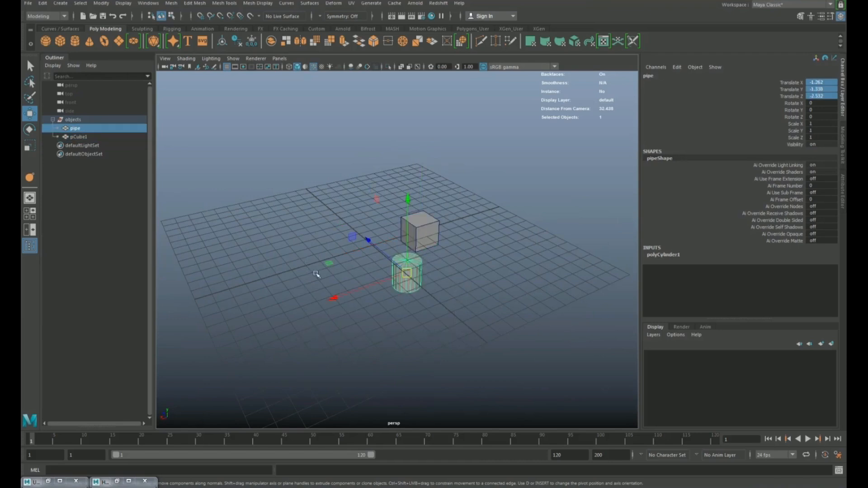
mouse_move(394, 281)
alt+mouse_down()
mouse_move(380, 261)
mouse_move(425, 303)
mouse_move(407, 274)
alt+mouse_up()
scroll(425, 302, up, 2)
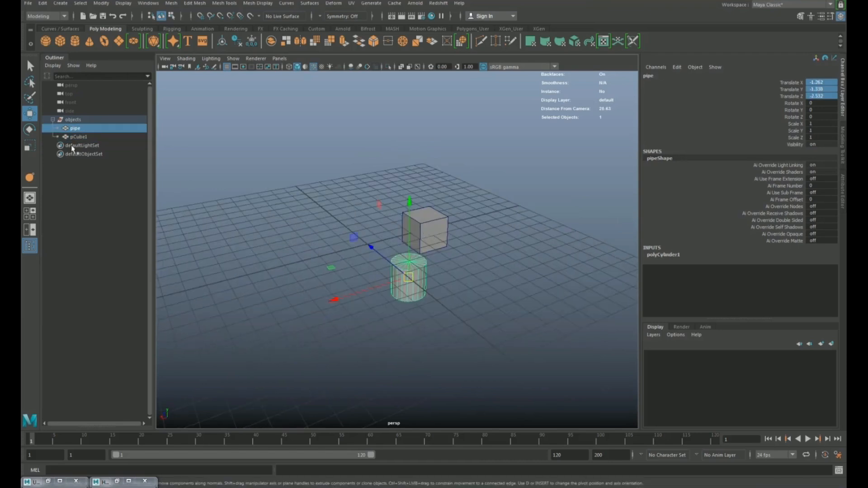
Rename the objects group as FG
click(73, 120)
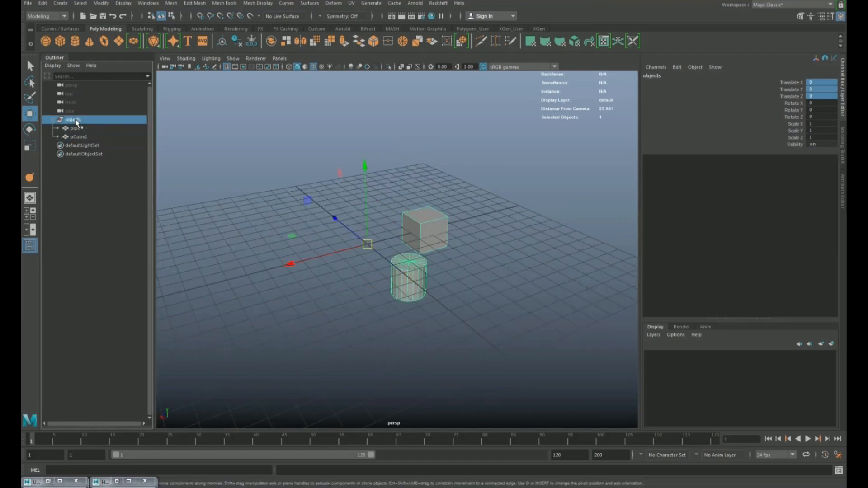
double_click(73, 120)
text(FG)
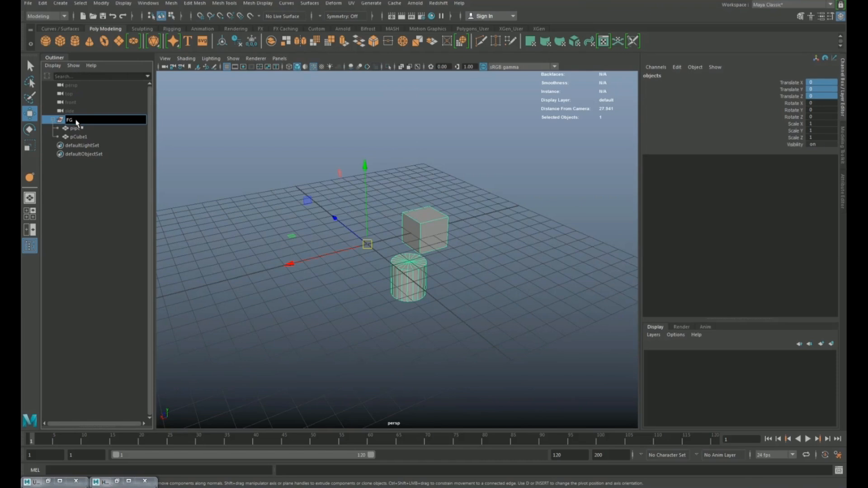
key(Return)
Duplicate the FG group, move the copy to Translate X -10 and scale it to 2 on all axes
alt+drag(252, 232, 448, 217)
key(ctrl+d)
key(r)
click(73, 147)
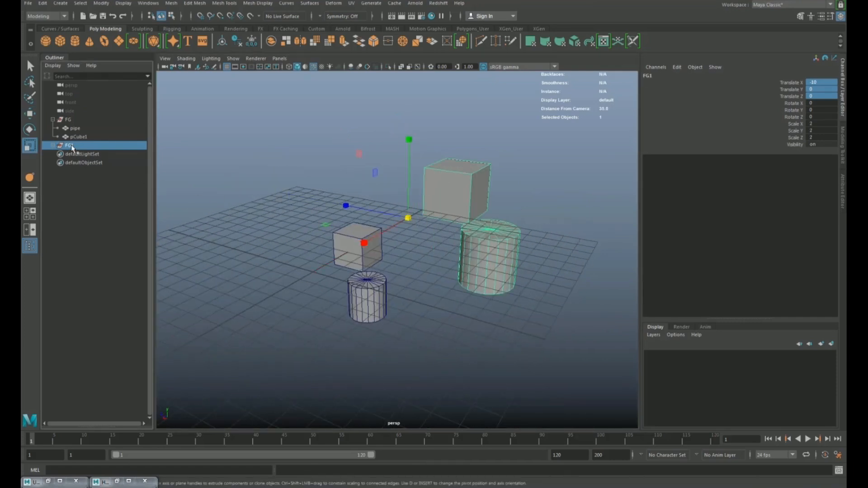
Rename the duplicated, larger group as MG
double_click(71, 146)
key(Return)
alt+drag(447, 204, 461, 235)
alt+right_drag(461, 235, 384, 235)
alt+drag(384, 235, 371, 232)
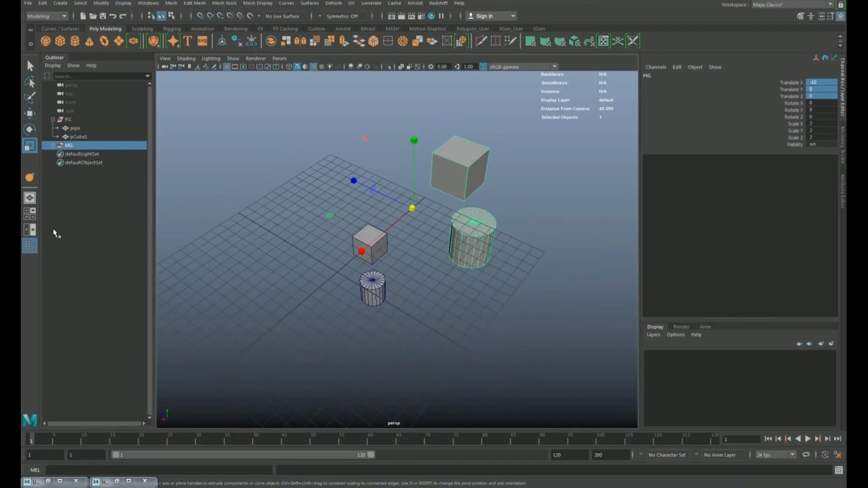
Try to group the pipe and pCube1 inside MG, and undo the grouping
click(58, 146)
click(75, 154)
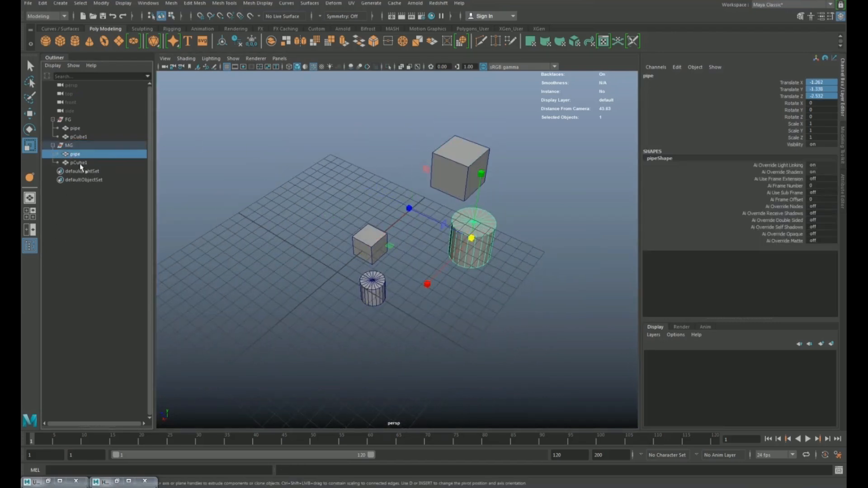
shift+click(82, 164)
key(ctrl+g)
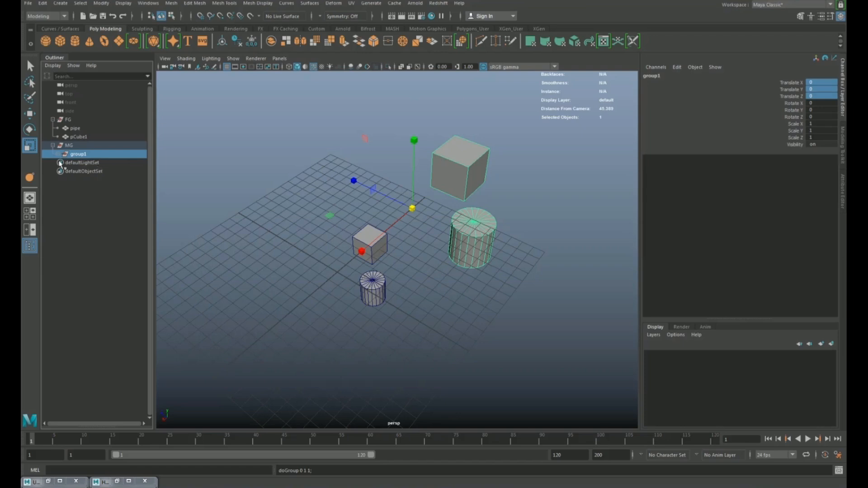
key(ctrl+z)
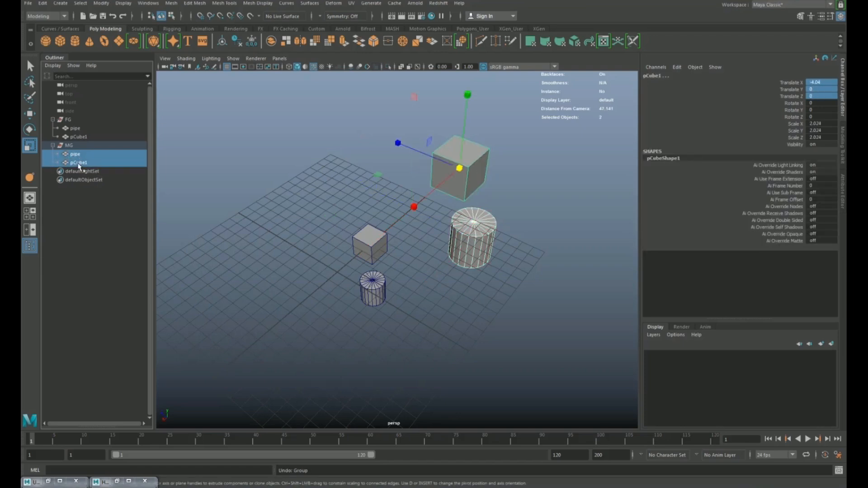
Duplicate the pipe and pCube1 in MG and move the copies away to a cube Translate Z of 24
key(ctrl+d)
key(w)
drag(415, 208, 479, 155)
drag(466, 116, 278, 110)
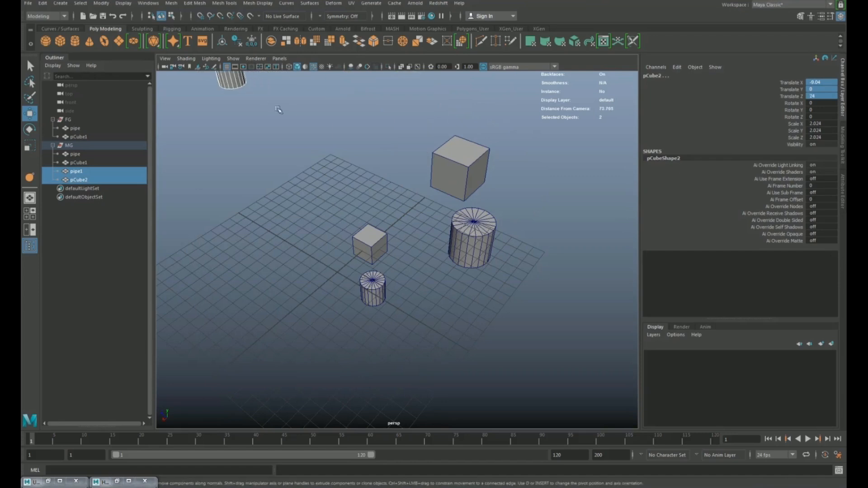
scroll(278, 110, down, 4)
Group pipe1 and pCube2 inside MG and name the new group MGL
key(ctrl+g)
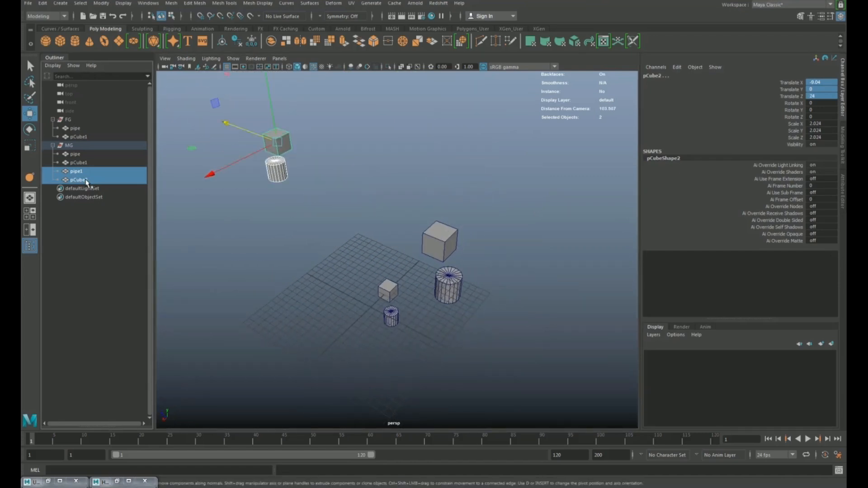
double_click(78, 171)
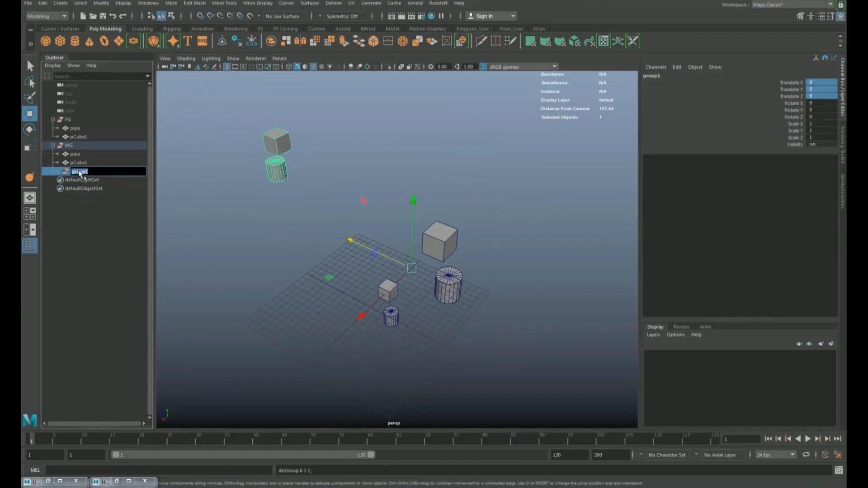
key(BackSpace)
text(MGL)
key(Return)
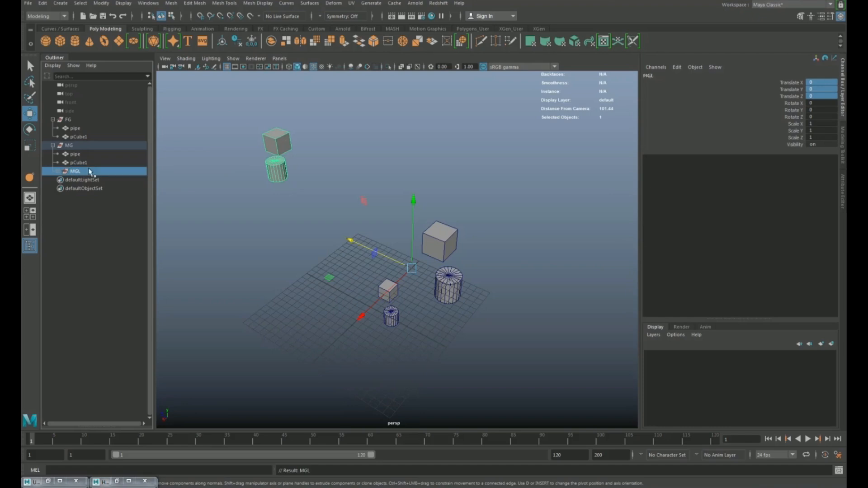
Duplicate all four large pipes and cubes of MG and MGL, and move the copies along X to a pCube4 Translate X of -12.04
alt+drag(516, 233, 355, 230)
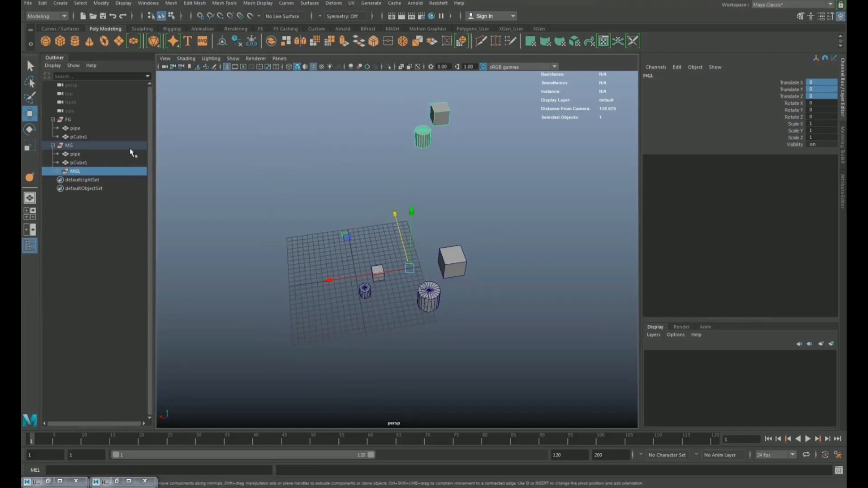
drag(475, 242, 416, 326)
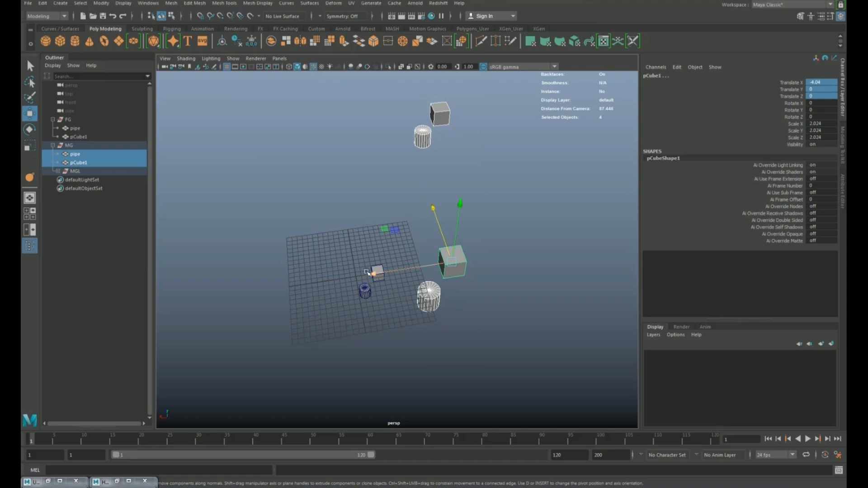
key(ctrl+d)
drag(376, 274, 464, 272)
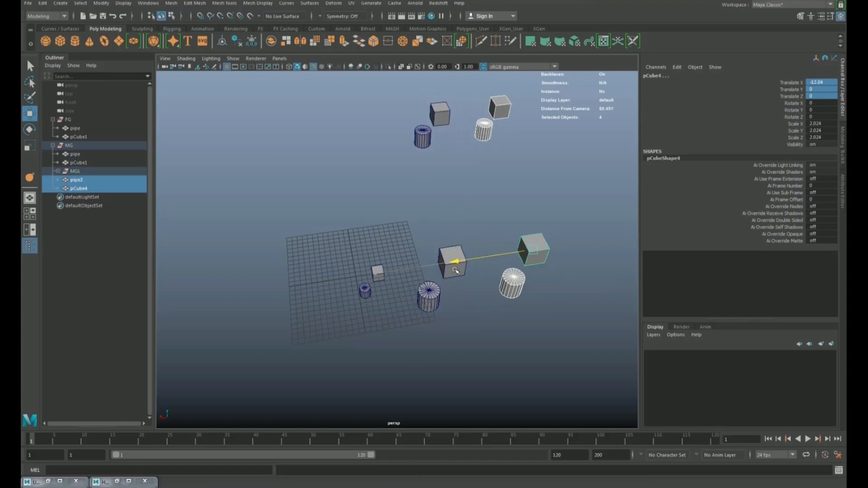
Compare which viewport objects belong to pipe3, to MGL and to the original pipe and pCube1 within MG
click(75, 180)
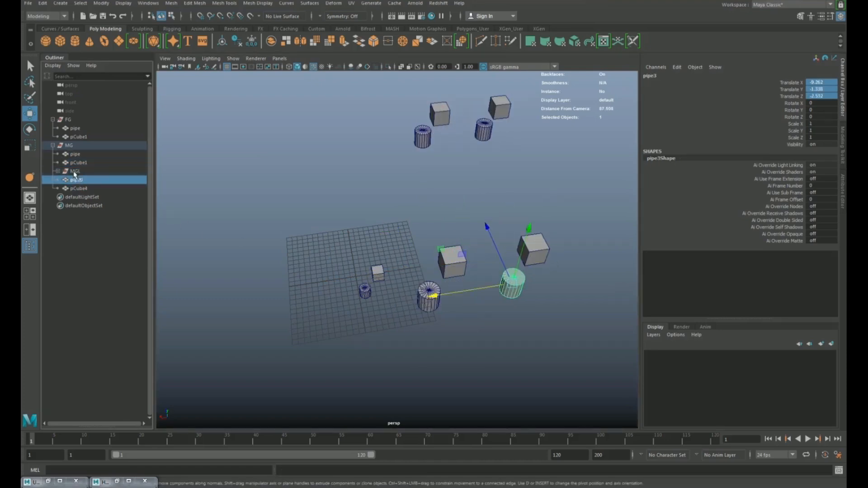
click(75, 155)
shift+click(75, 172)
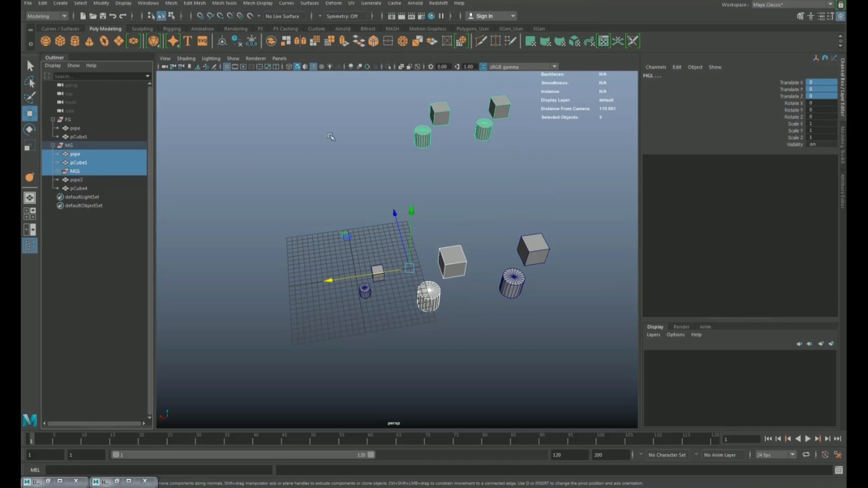
drag(384, 84, 461, 166)
shift+drag(469, 238, 413, 324)
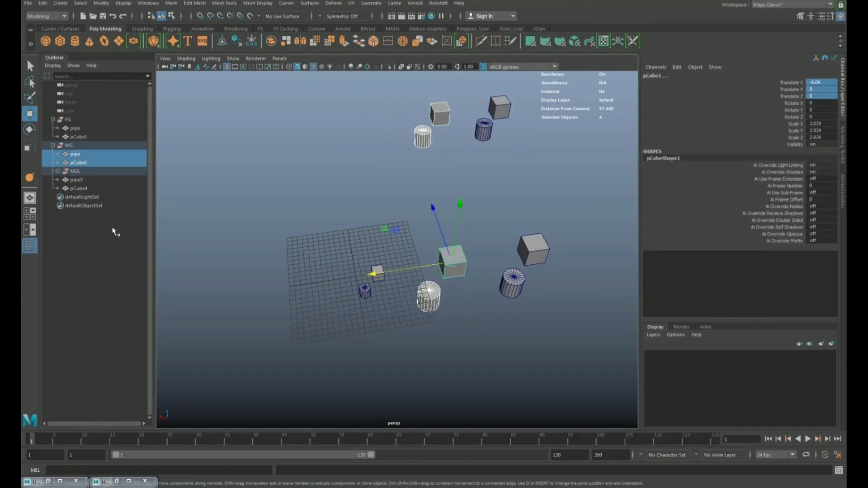
click(74, 171)
ctrl+click(76, 155)
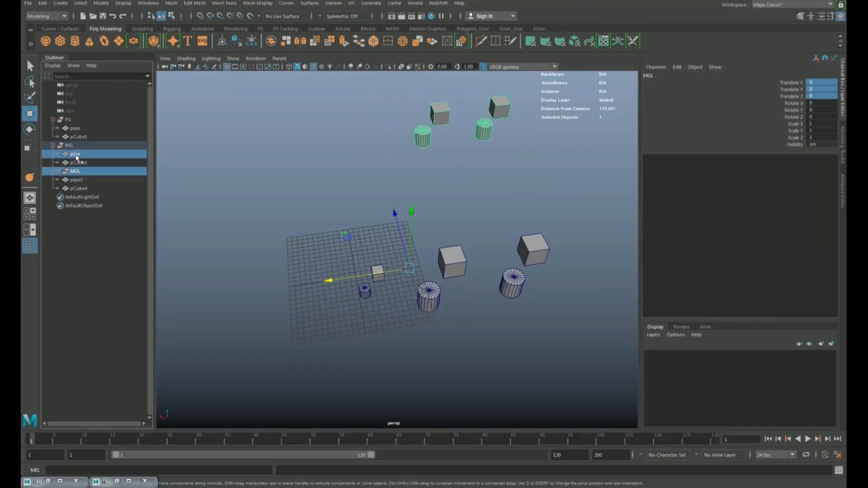
ctrl+click(76, 164)
Unparent pCube3 and pipe2 from MGL to the top level of the scene, and parent them back under MGL
drag(524, 85, 473, 149)
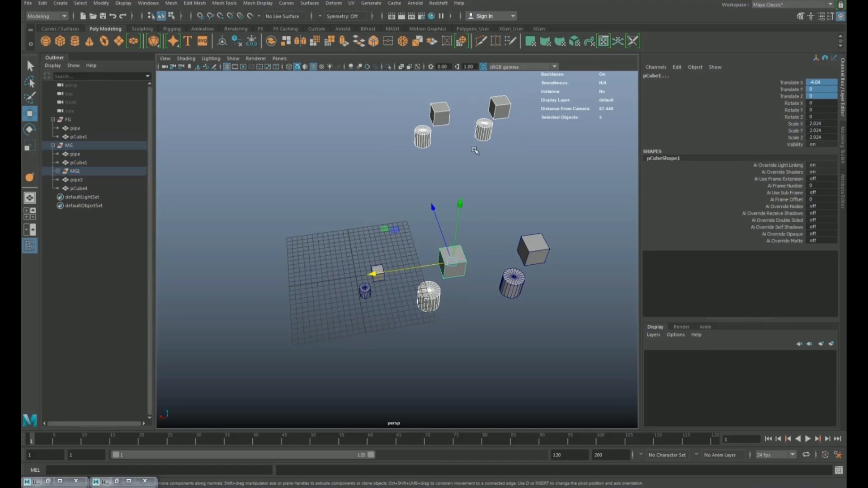
click(58, 172)
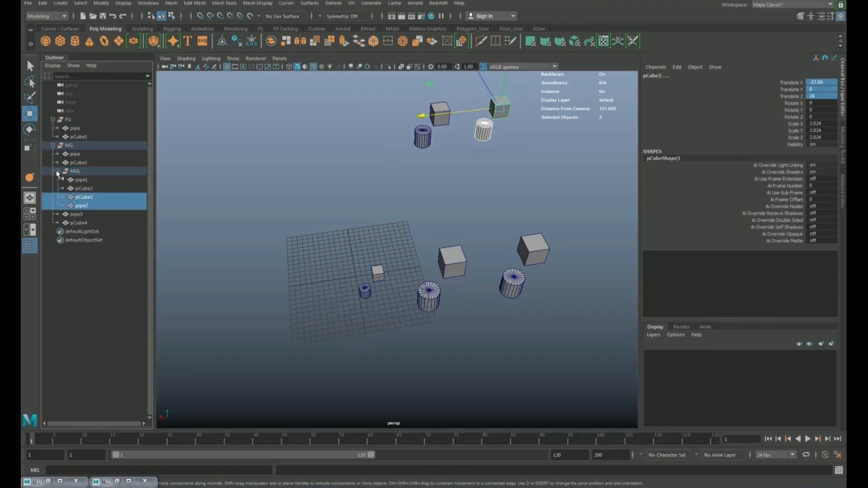
click(58, 172)
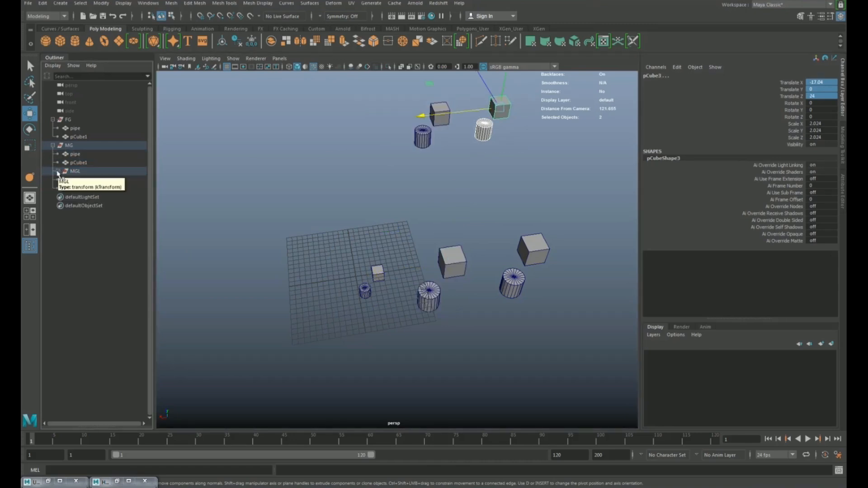
click(58, 171)
key(shift+p)
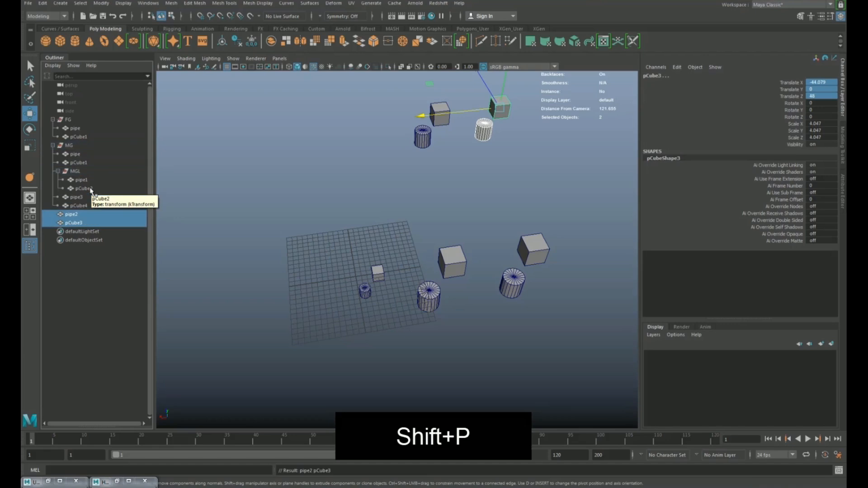
click(74, 171)
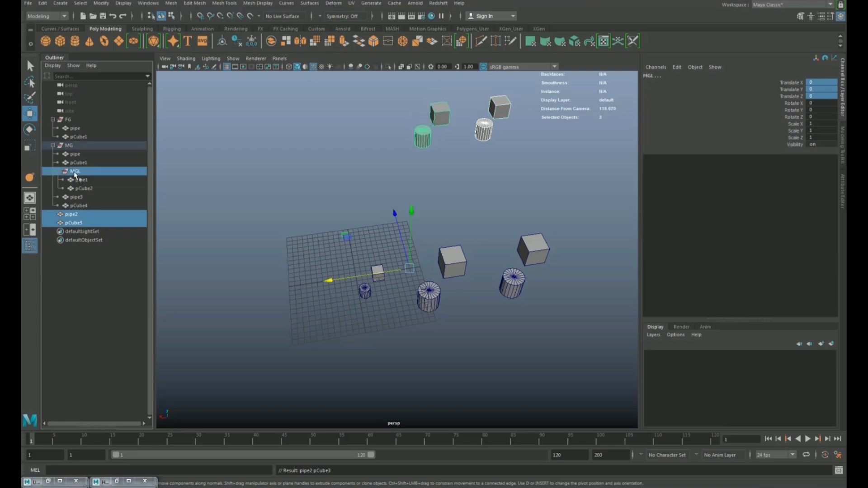
key(p)
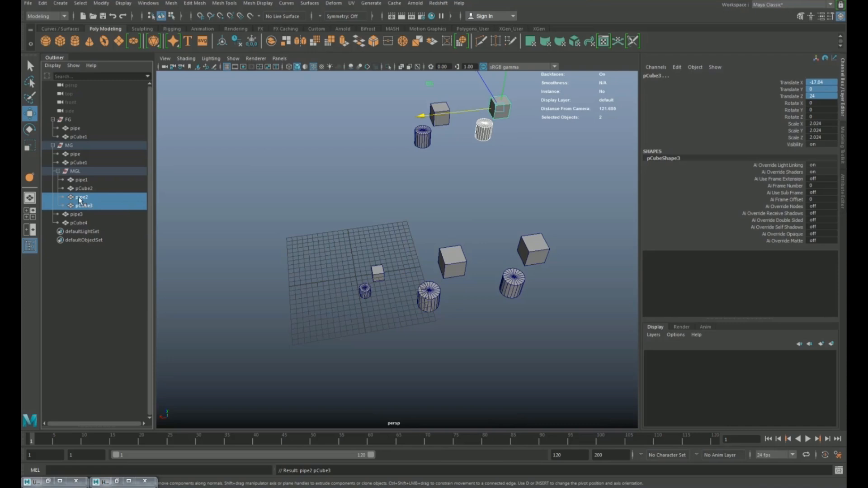
Move pCube3 and pipe2 out of MGL to sit directly under MG, and collapse MGL
middle_drag(78, 198, 78, 168)
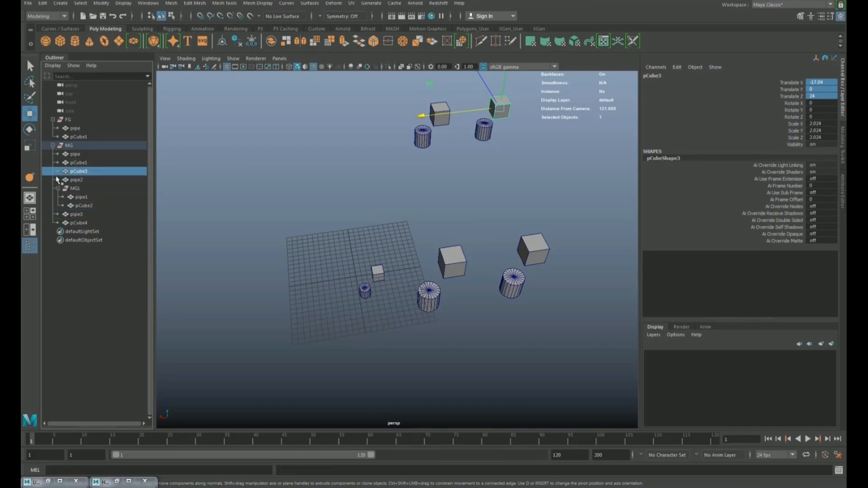
click(58, 189)
click(75, 188)
click(78, 171)
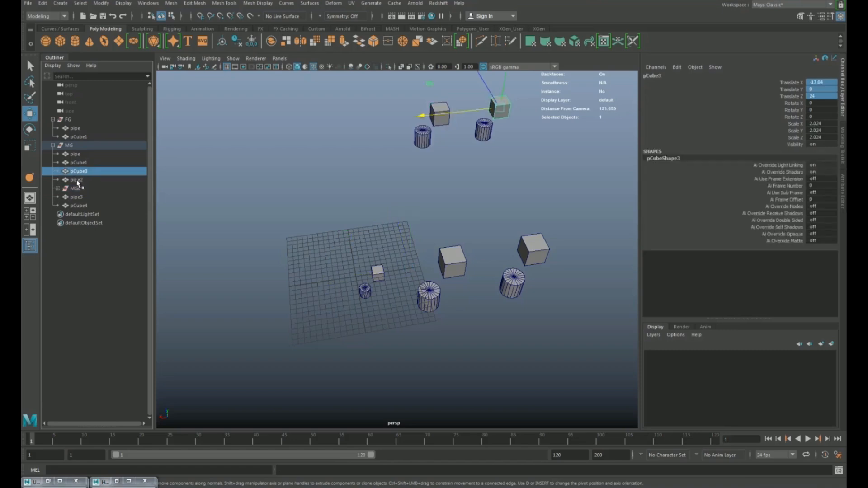
click(80, 180)
Group pCube3, pipe2, pipe3 and pCube4 together inside MG
click(80, 171)
ctrl+click(76, 180)
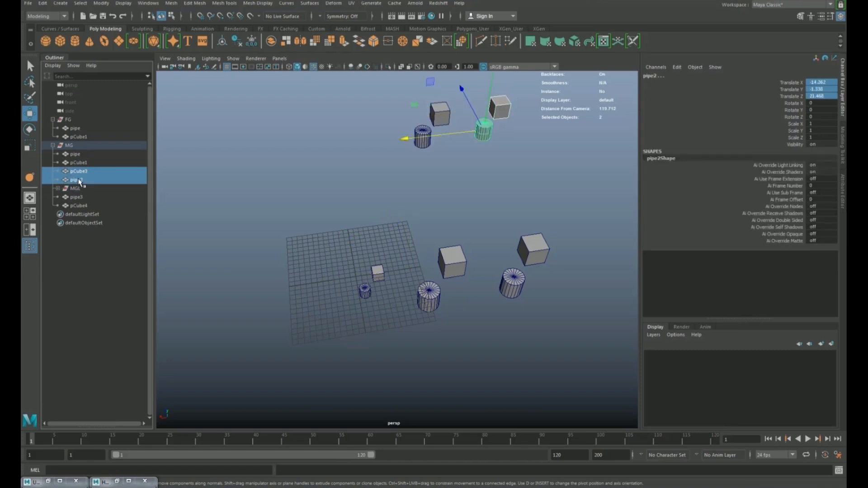
ctrl+click(77, 197)
ctrl+click(79, 206)
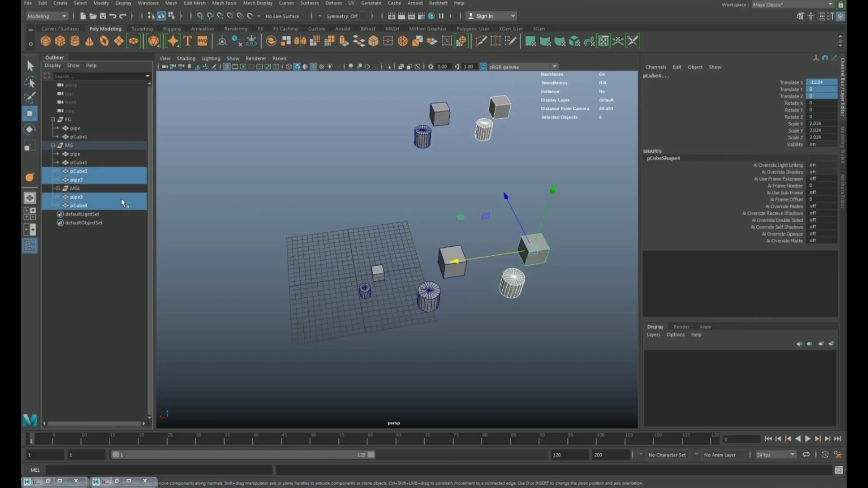
alt+drag(533, 232, 581, 136)
click(581, 135)
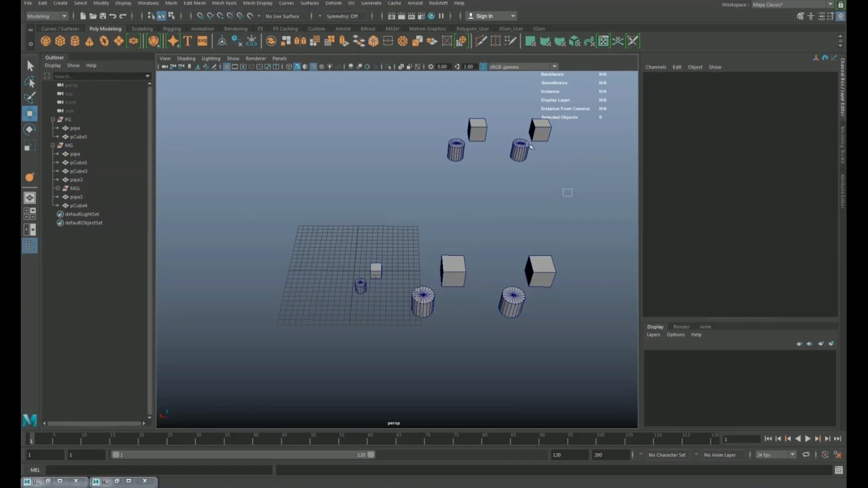
drag(547, 182, 511, 122)
shift+drag(574, 213, 496, 353)
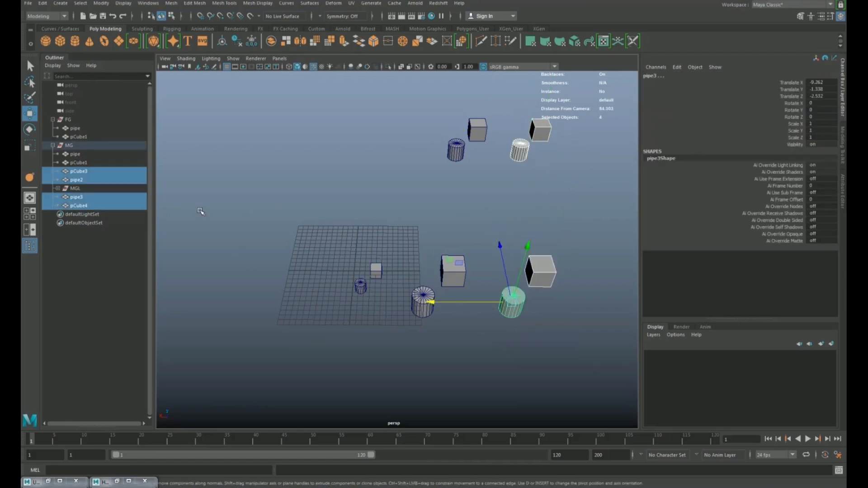
key(ctrl+g)
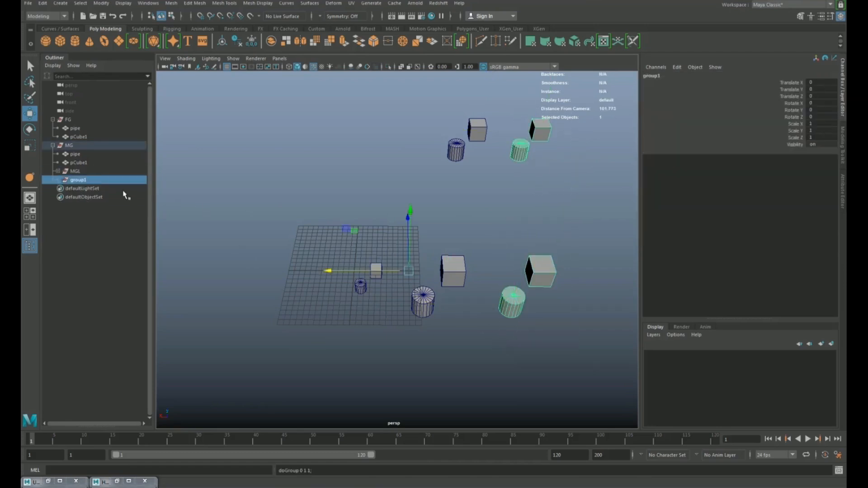
Rename the new group inside MG as MG2
double_click(78, 180)
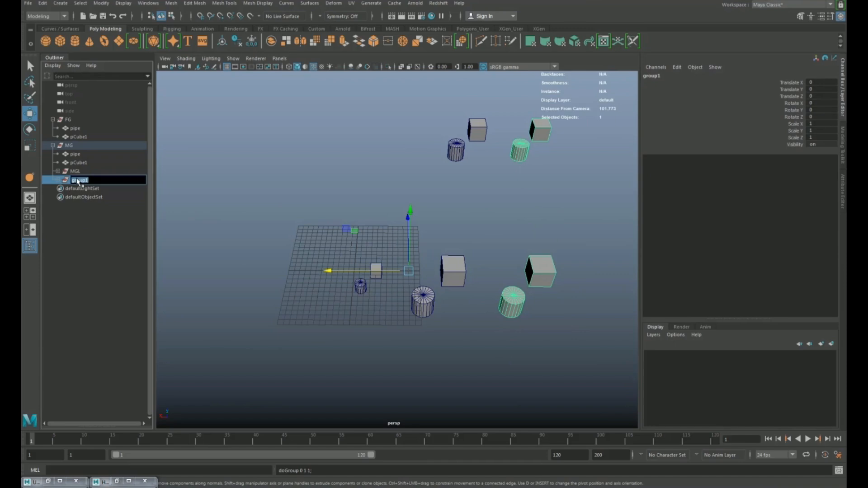
text(MG2)
key(Return)
Group pipe, pCube1 and MGL together inside MG and rename the new group MG1
click(73, 156)
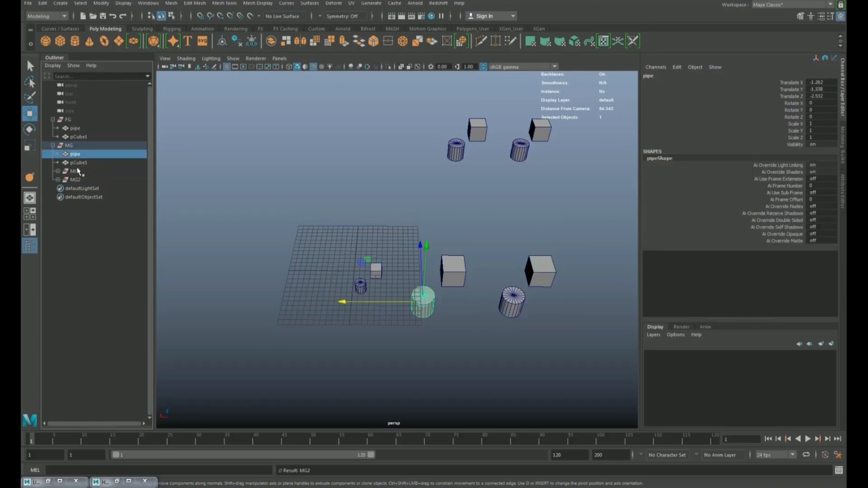
shift+click(78, 172)
key(ctrl+g)
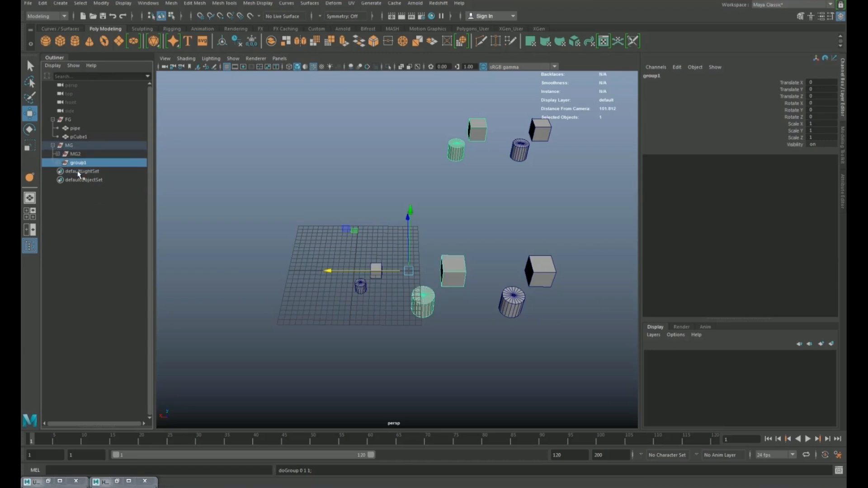
double_click(77, 164)
text(MG1)
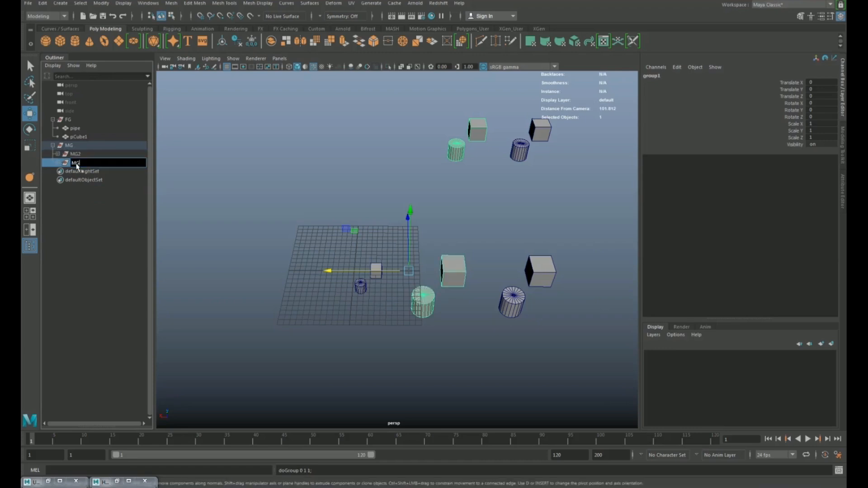
key(Return)
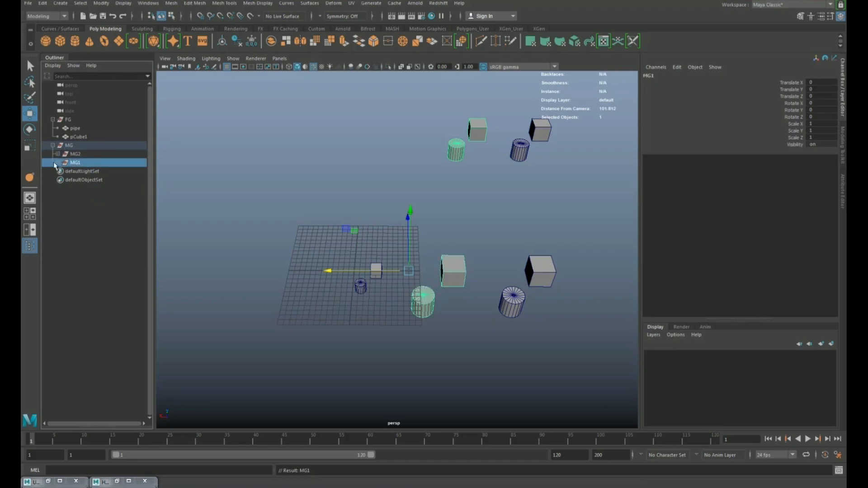
Expand MG1 and check which viewport objects belong to MGL, MG1 and MG2
click(55, 164)
click(79, 189)
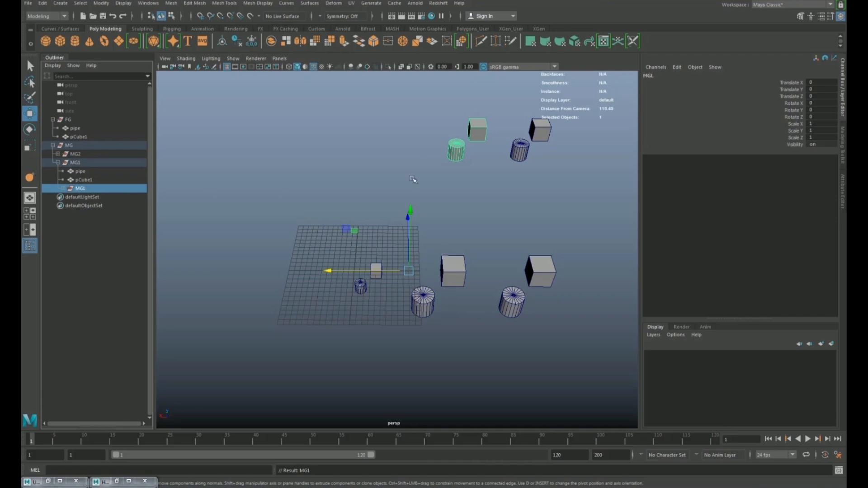
click(75, 163)
click(67, 154)
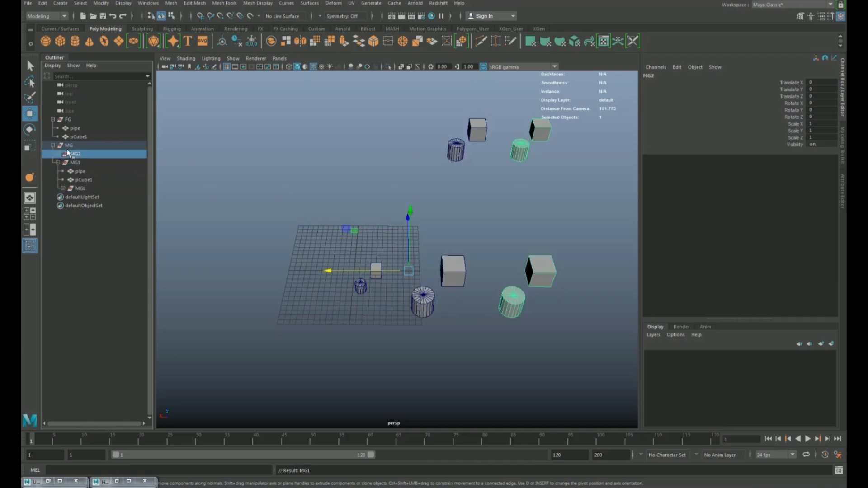
Collapse the MG and FG groups in the Outliner
click(53, 145)
alt+drag(325, 194, 373, 252)
alt+right_drag(373, 252, 277, 239)
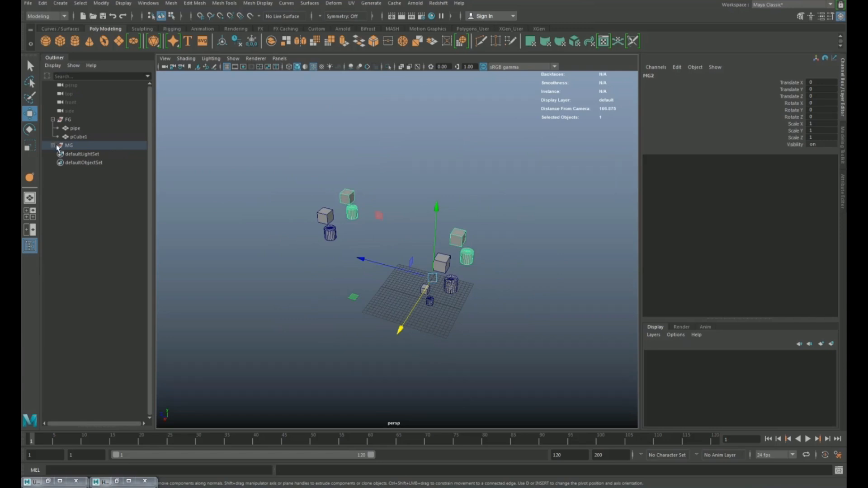
click(53, 119)
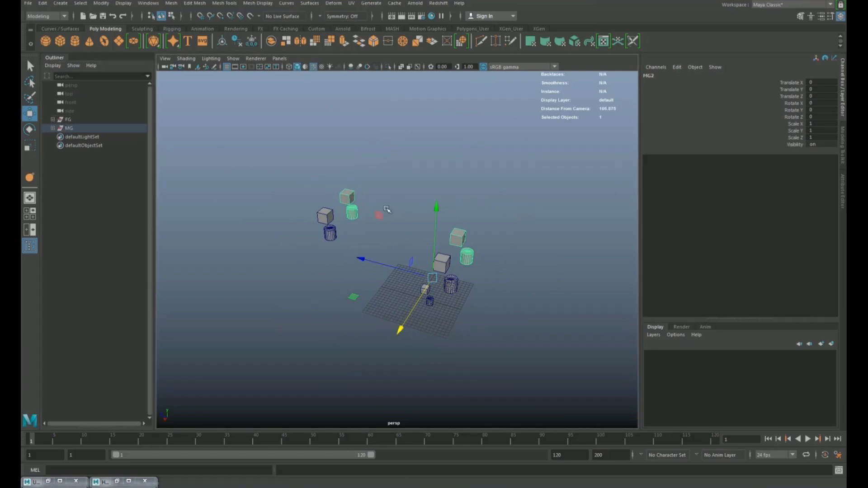
scroll(432, 234, down, 2)
alt+drag(388, 211, 394, 290)
scroll(367, 270, up, 4)
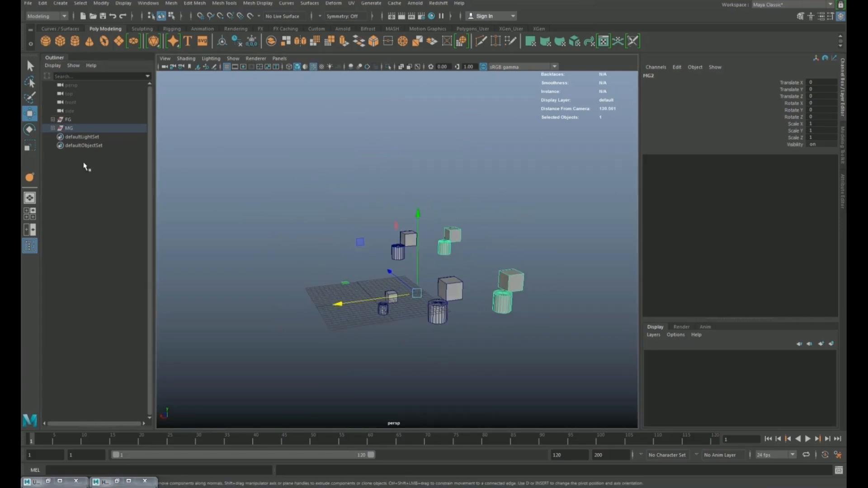
Clear the selection and create a Redshift Physical Light at the origin
click(215, 145)
click(438, 3)
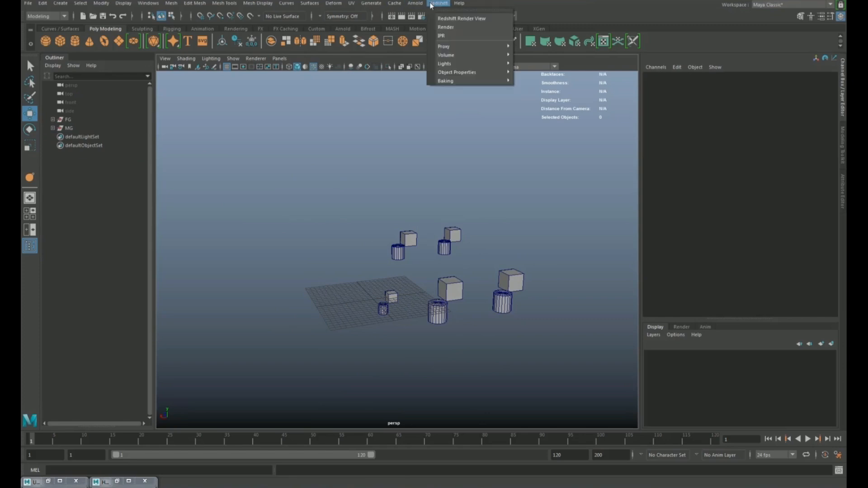
mouse_move(470, 64)
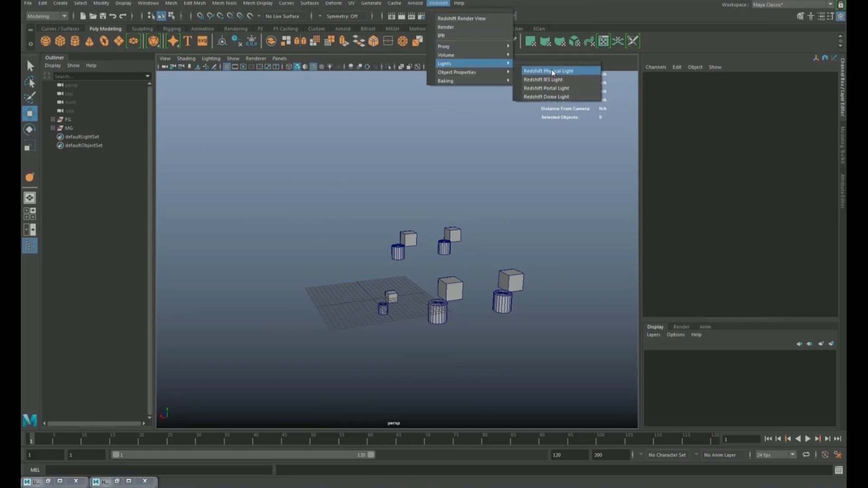
click(552, 69)
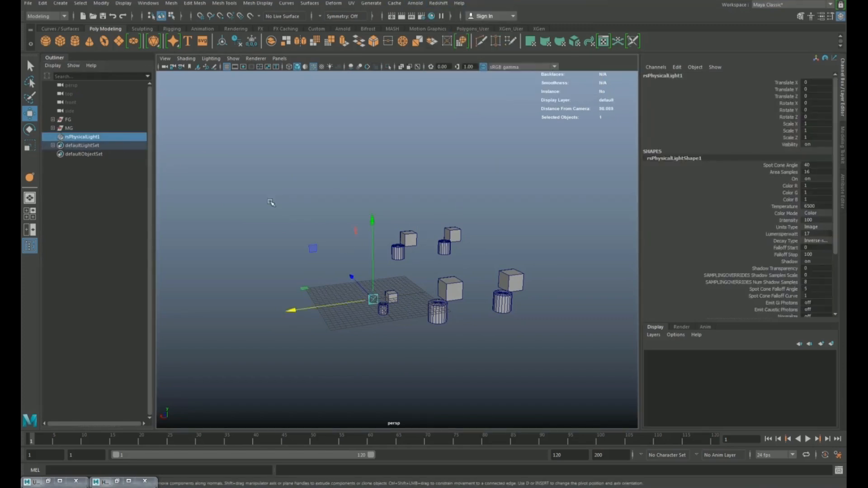
Parent the physical light under the MG group and select MG
alt+drag(272, 202, 271, 208)
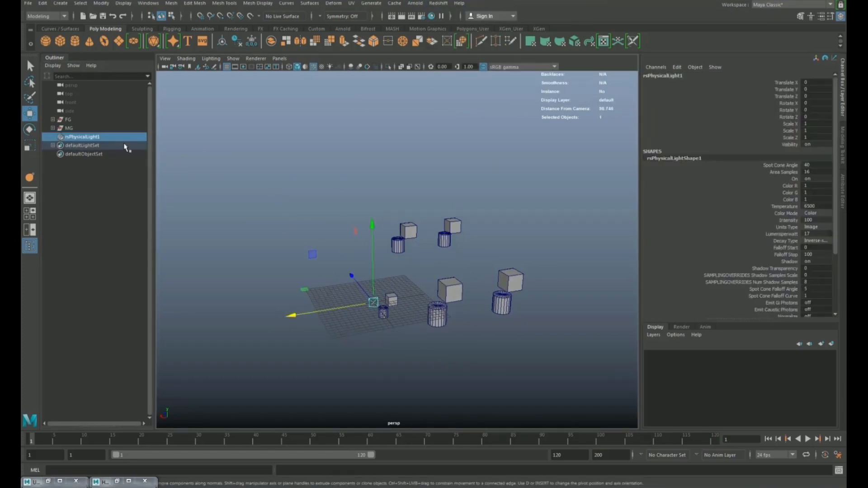
middle_drag(67, 130, 65, 130)
click(69, 128)
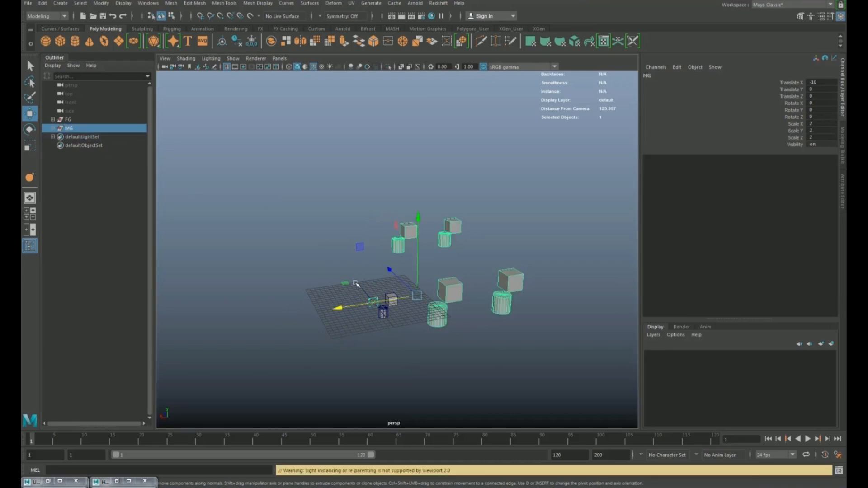
Move the MG group freely away from the grid to test its children, and undo the move
alt+drag(272, 203, 286, 208)
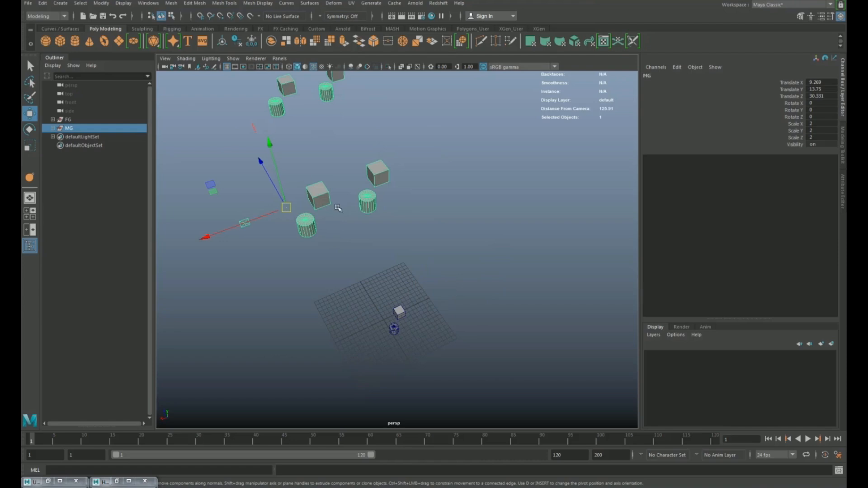
key(ctrl+z)
key(ctrl+z)
key(ctrl+z)
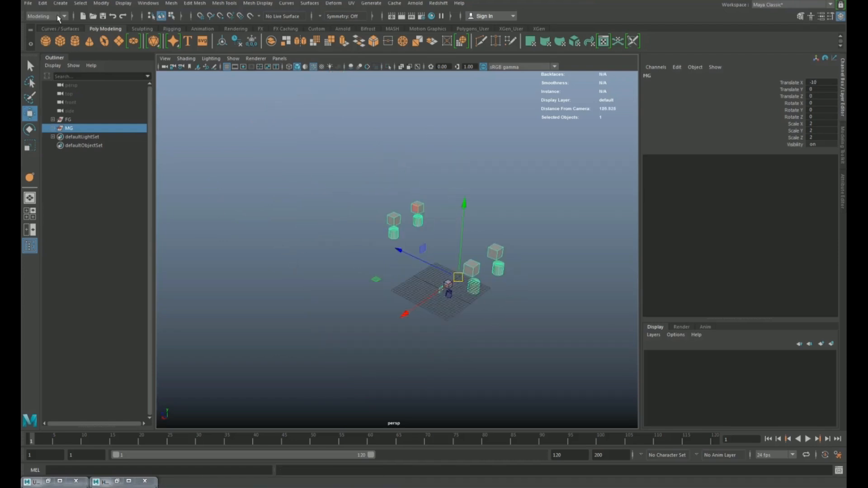
Switch to the Animation menu set and review its Constrain and Deform commands
click(54, 16)
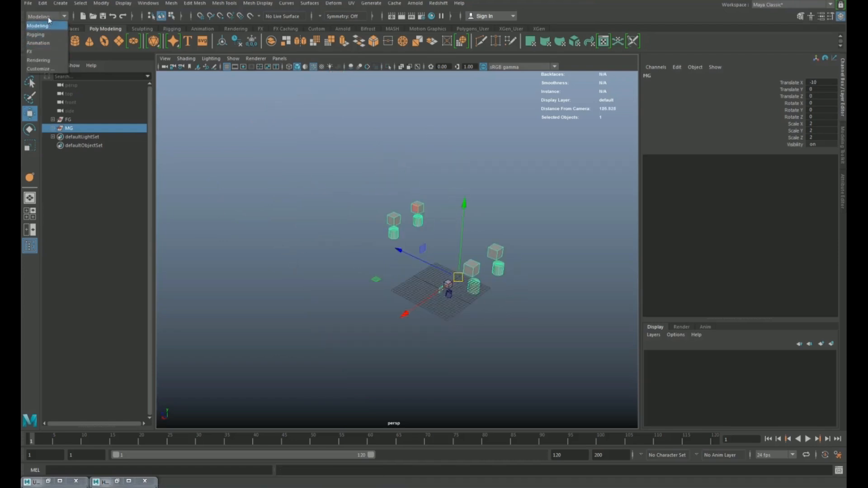
click(50, 17)
click(54, 18)
click(41, 28)
click(45, 17)
click(42, 43)
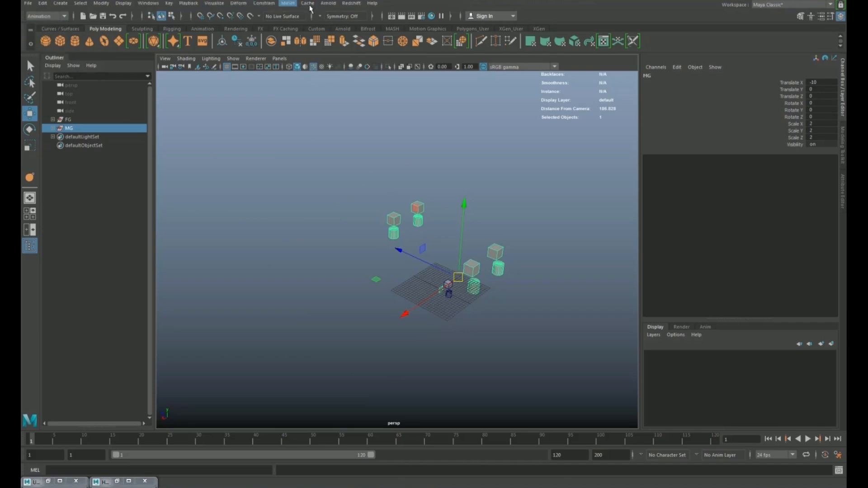
click(263, 3)
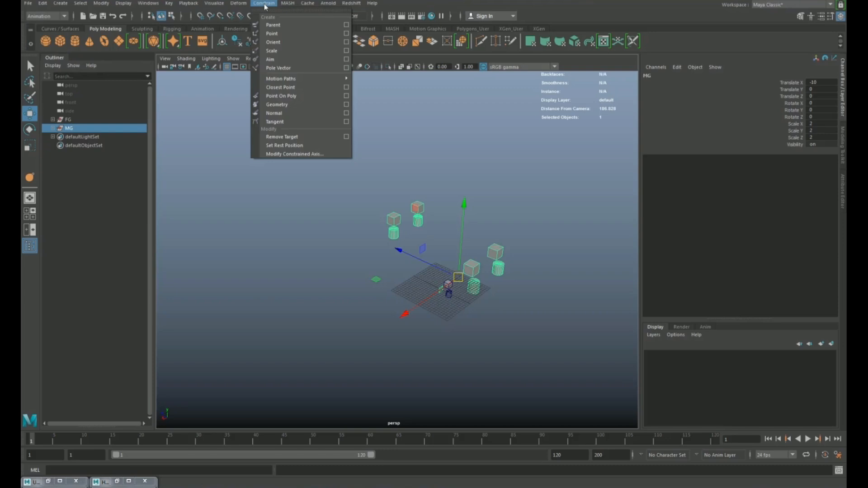
click(264, 4)
click(239, 3)
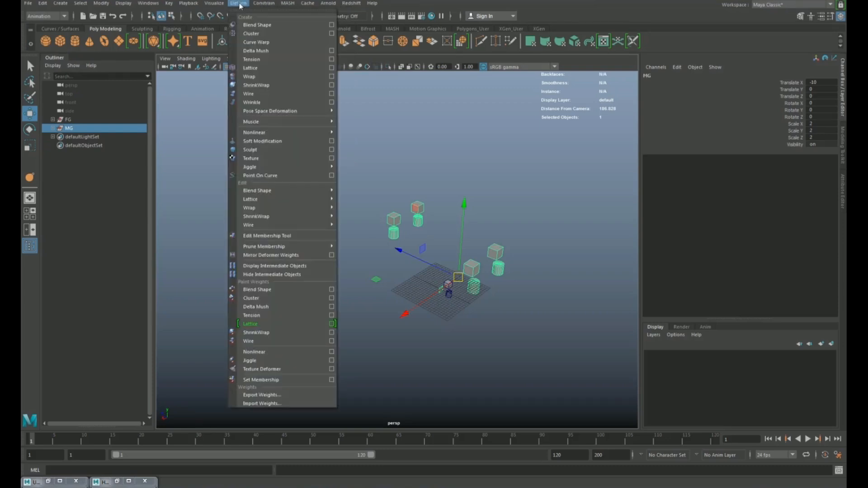
click(238, 3)
Go through the FX and Rendering menu sets and review the available Render commands
click(47, 17)
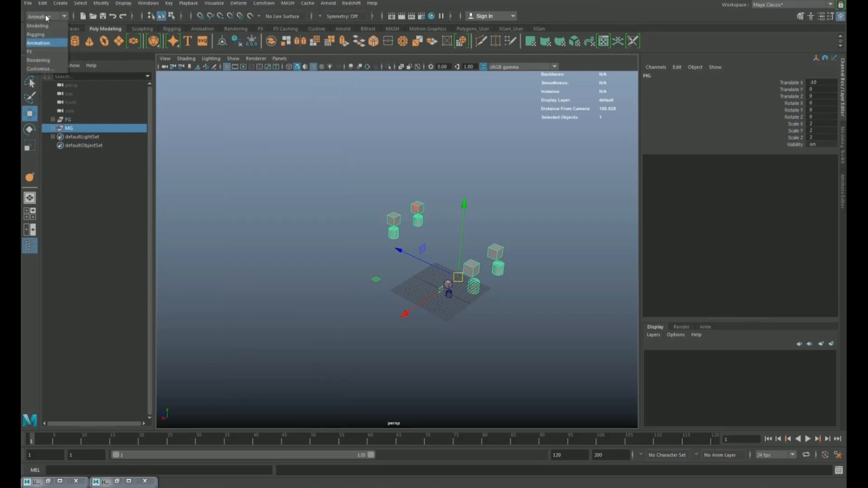
click(30, 51)
click(36, 17)
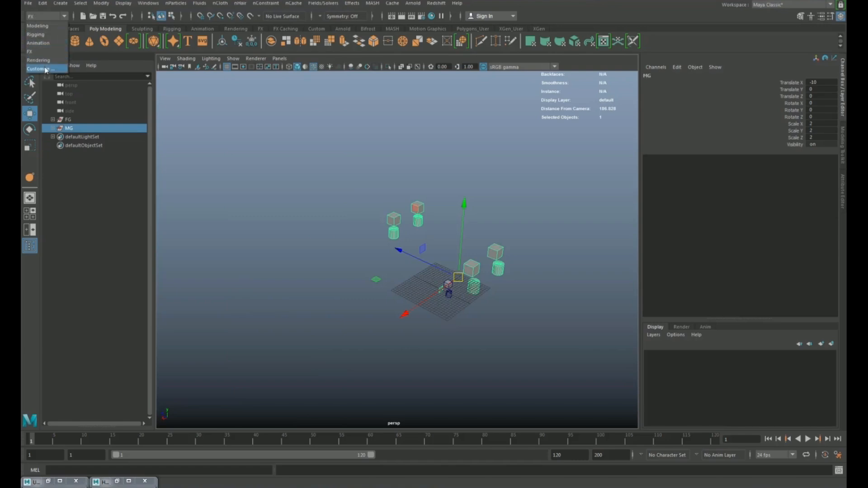
click(38, 60)
click(244, 4)
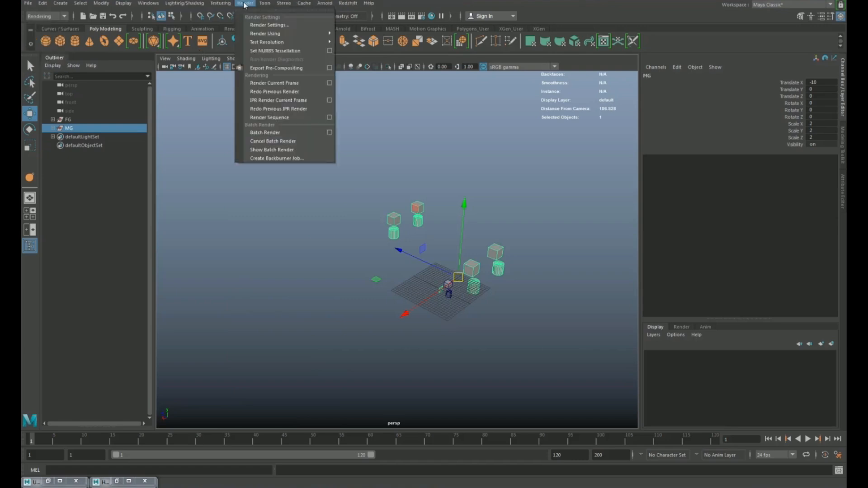
click(244, 3)
Switch to the Modeling menu set and back to Rendering, review the batch render commands, and clear the selection
click(45, 17)
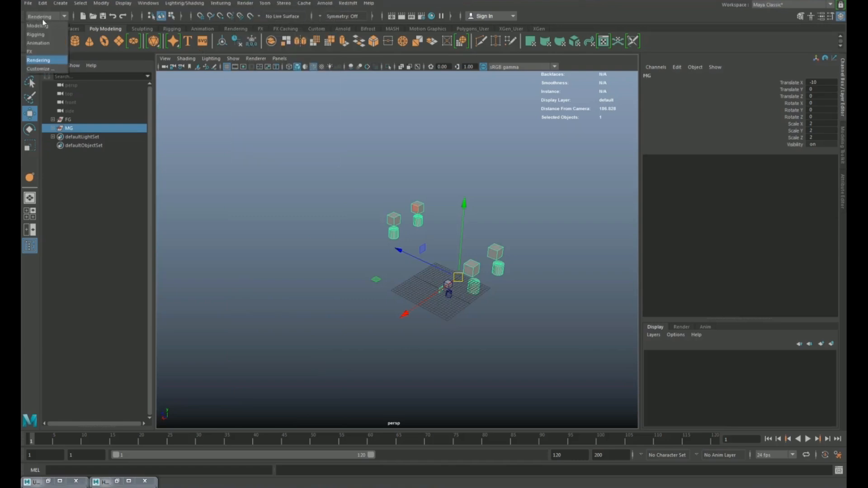
click(42, 25)
click(46, 16)
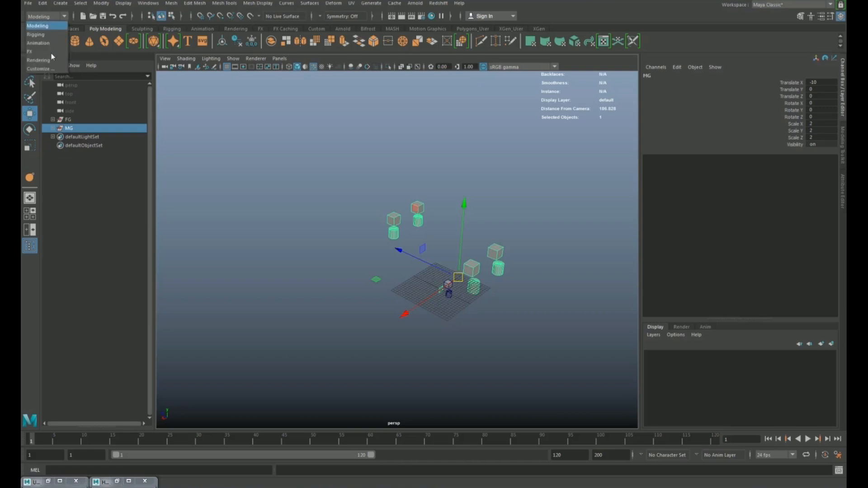
click(38, 61)
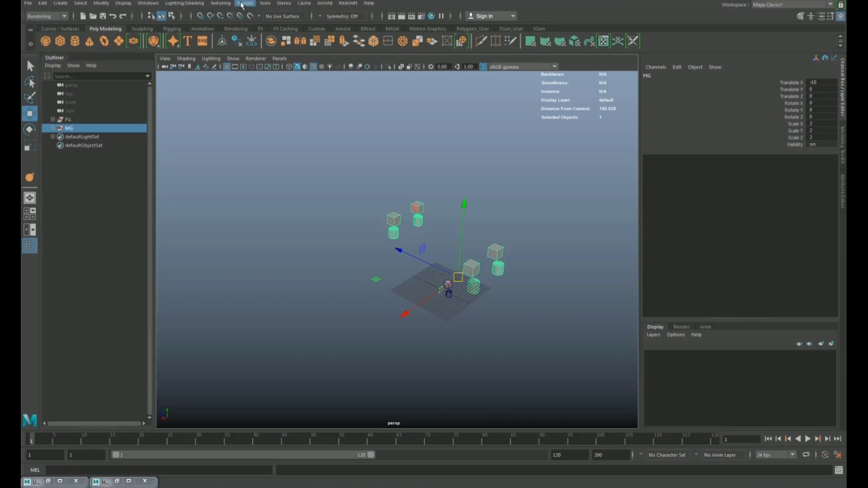
click(245, 4)
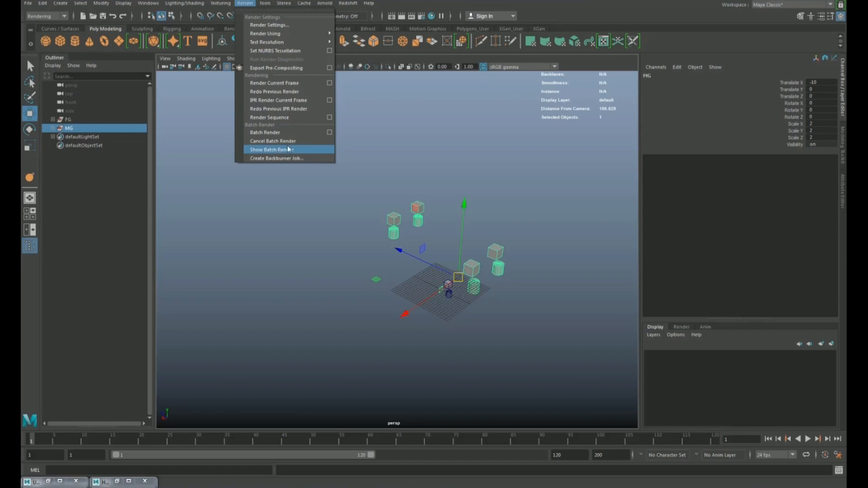
click(470, 181)
alt+drag(470, 217, 435, 234)
Return to the Modeling menu set and look over its mesh and curve command categories
click(50, 16)
click(45, 27)
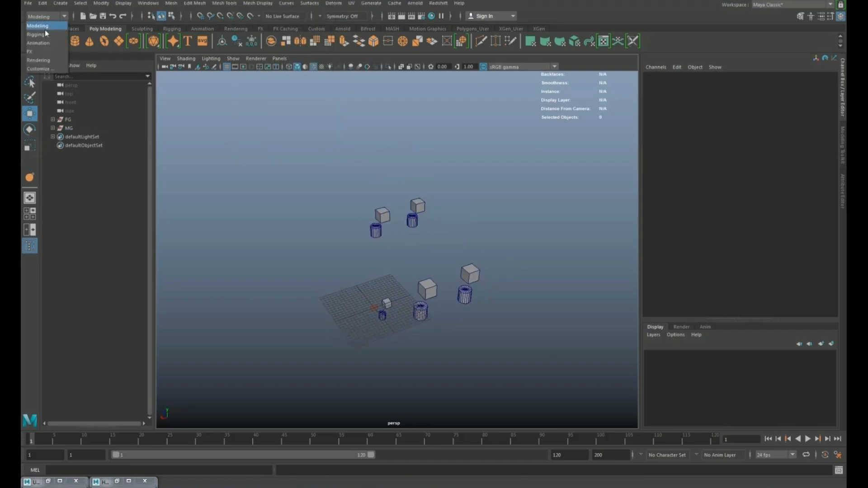
click(224, 3)
click(282, 3)
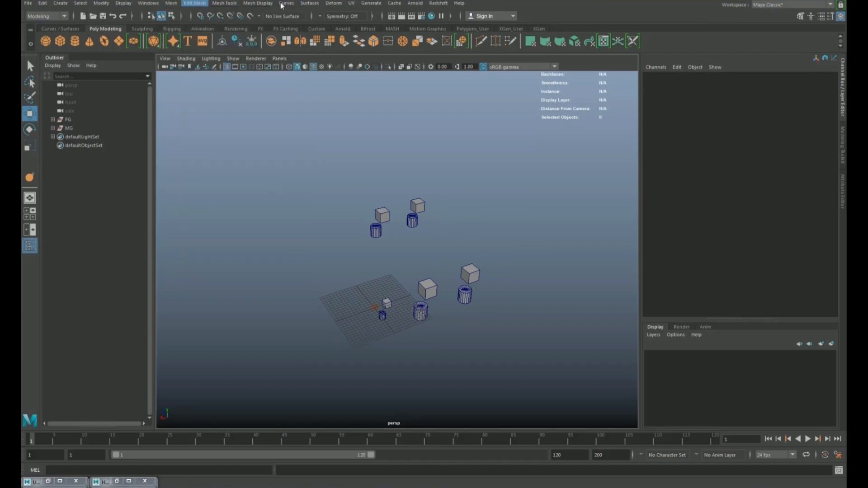
Select the larger pCube1 beside the grid, inside the MG hierarchy, and apply Smooth to it
alt+drag(405, 197, 407, 238)
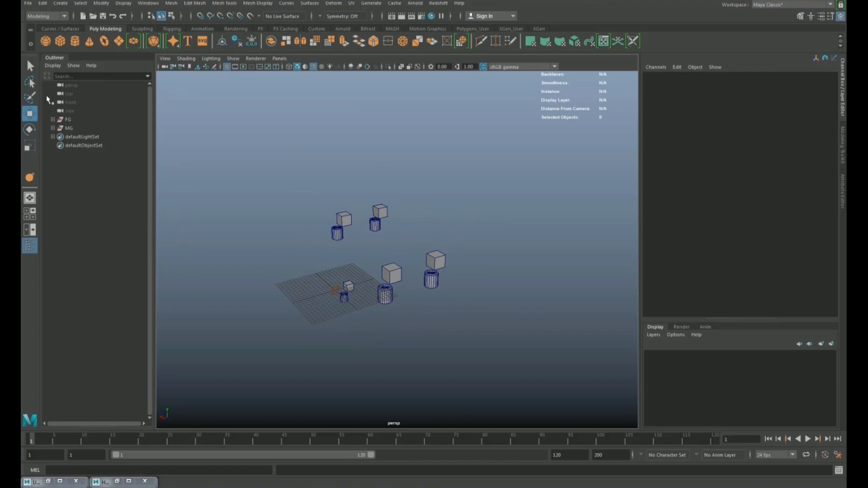
alt+right_drag(362, 277, 433, 319)
alt+middle_drag(433, 319, 425, 243)
alt+drag(426, 244, 420, 205)
click(420, 205)
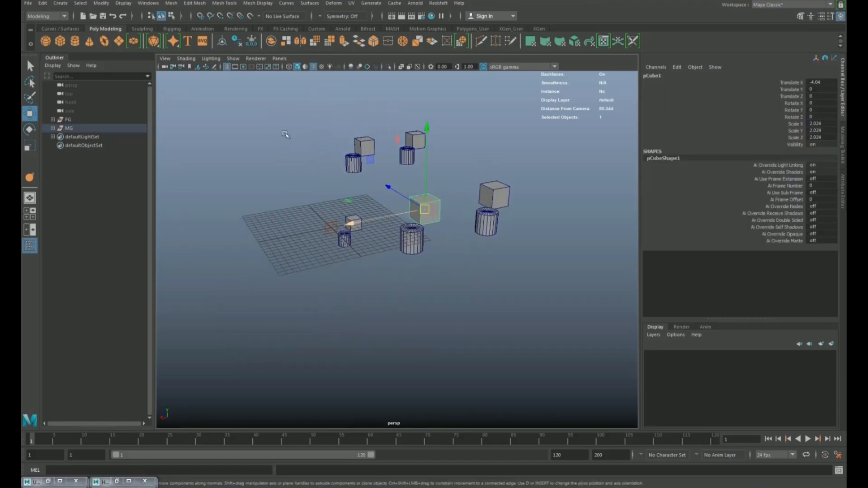
click(172, 3)
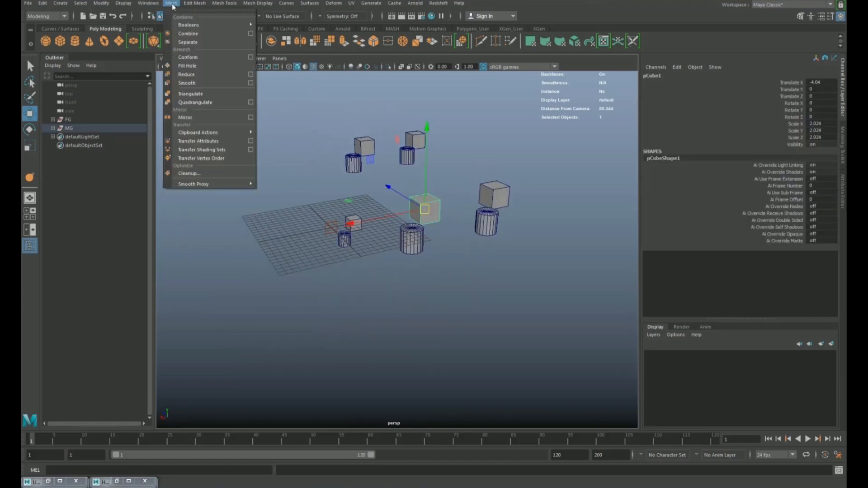
click(195, 82)
Set the cube's smoothing divisions to 4, switch to the Select tool and reselect the smoothed object
click(567, 201)
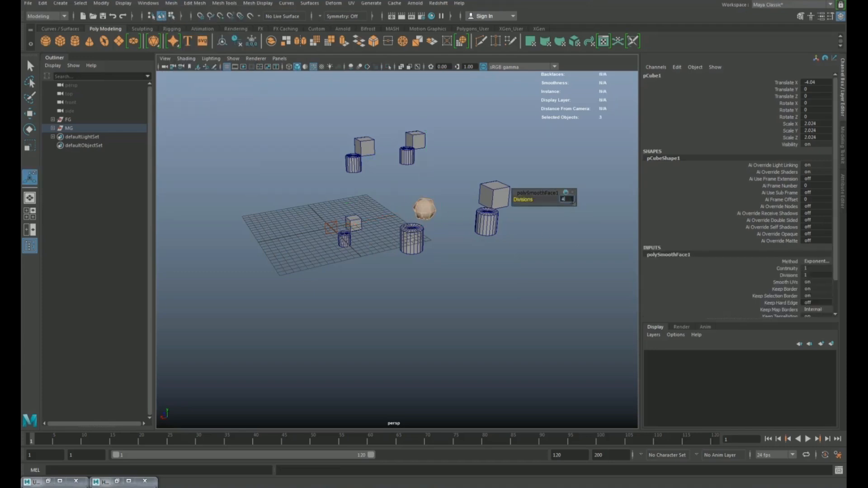
text(4)
key(Return)
click(500, 267)
key(q)
click(431, 214)
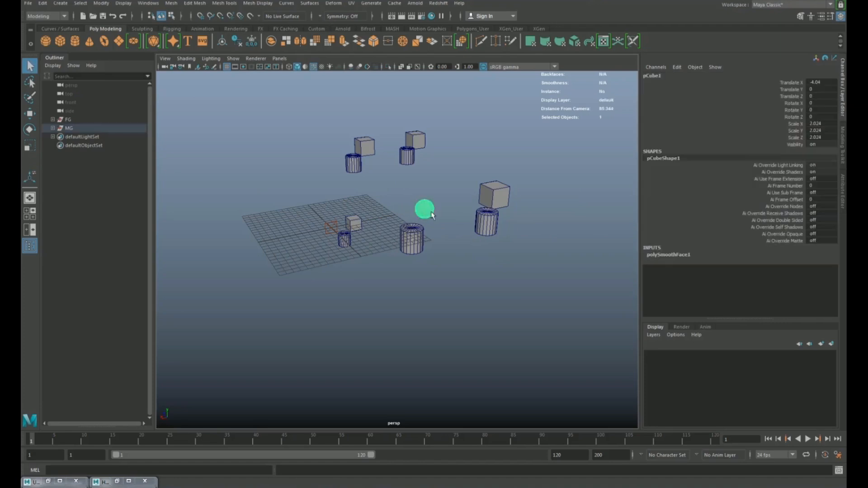
Isolate the smoothed pCube1 in the viewport and move it to about Translate X 5.5, Y -2.9, Z 3.5
key(ctrl+1)
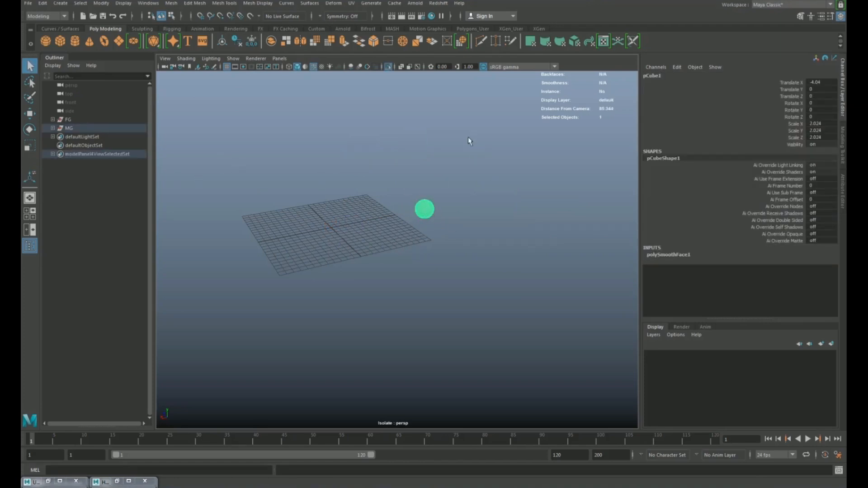
click(481, 194)
click(426, 210)
key(w)
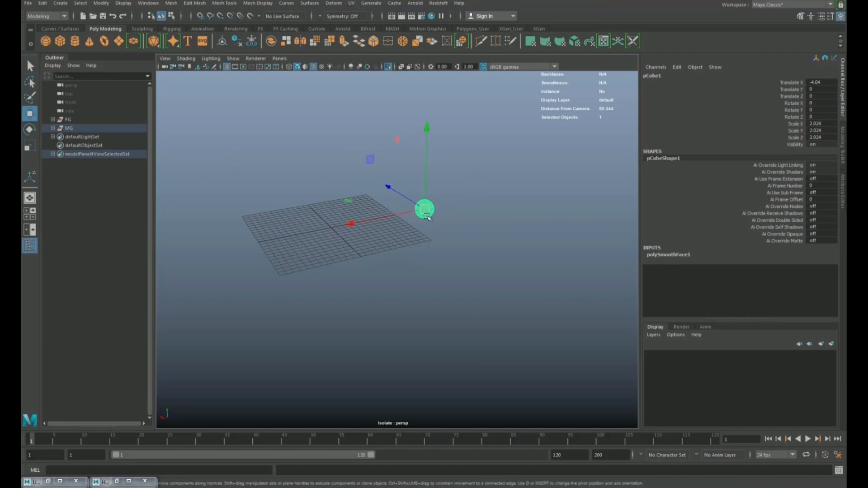
drag(424, 209, 356, 255)
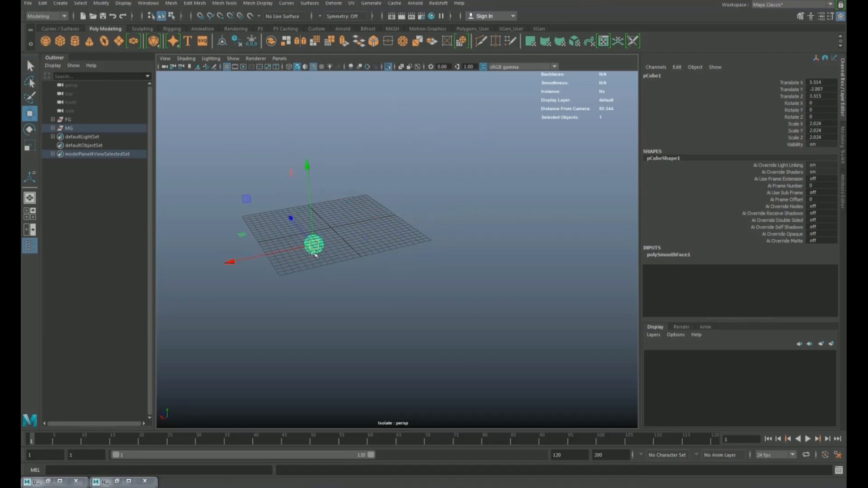
Clear the selection and turn isolation off so the whole scene is displayed
click(351, 280)
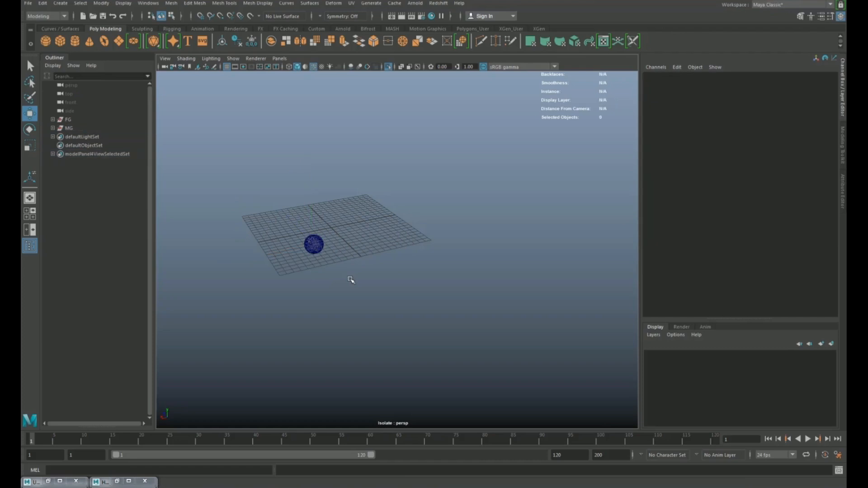
click(311, 244)
click(355, 275)
key(ctrl+1)
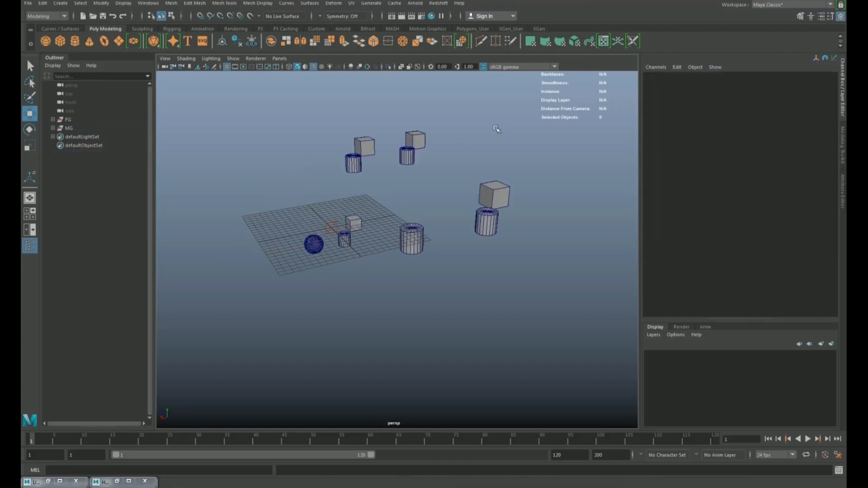
Hide the large pipe at the edge of the grid and expand the MG group in the Outliner
click(410, 250)
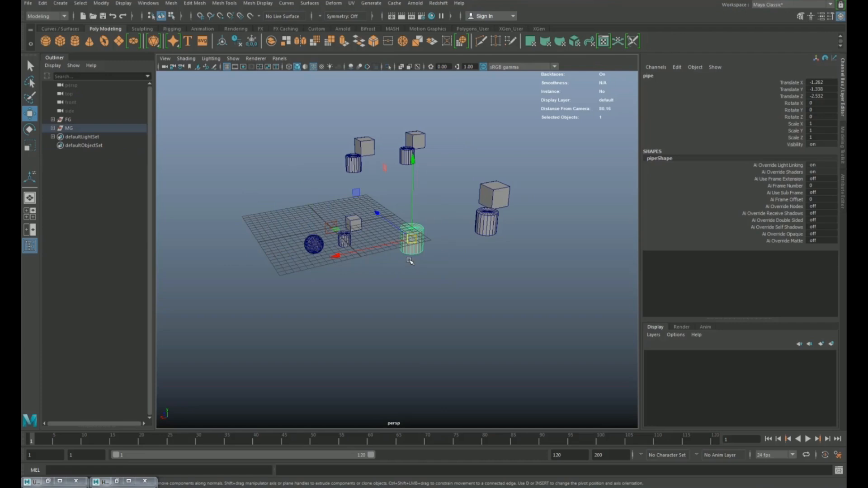
key(ctrl+h)
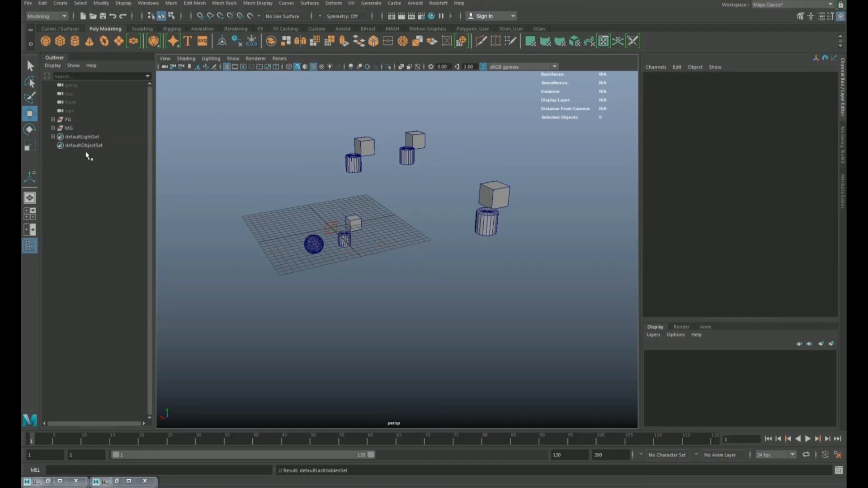
click(53, 128)
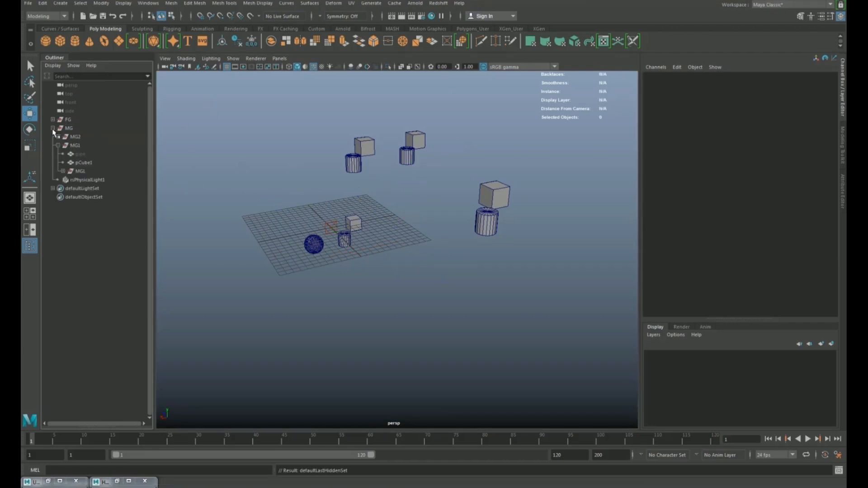
Select the hidden pipe under MG1 in the Outliner, make it visible again and clear the selection
click(78, 154)
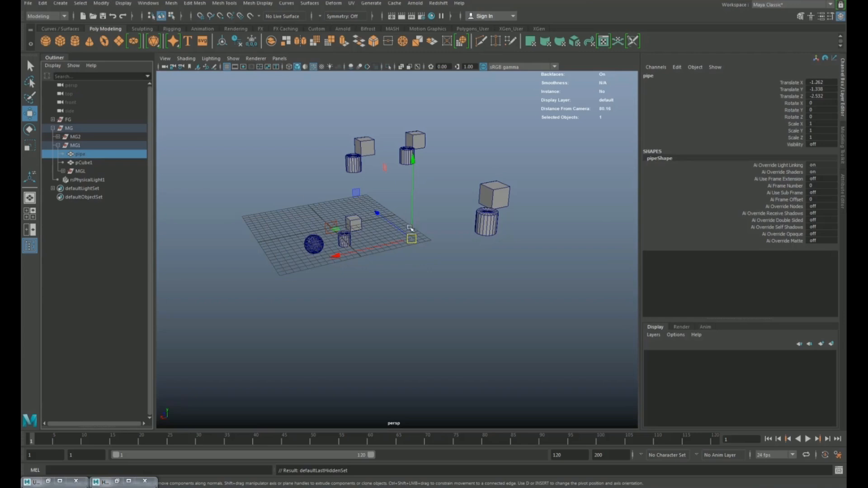
click(278, 204)
key(ctrl+z)
key(shift+h)
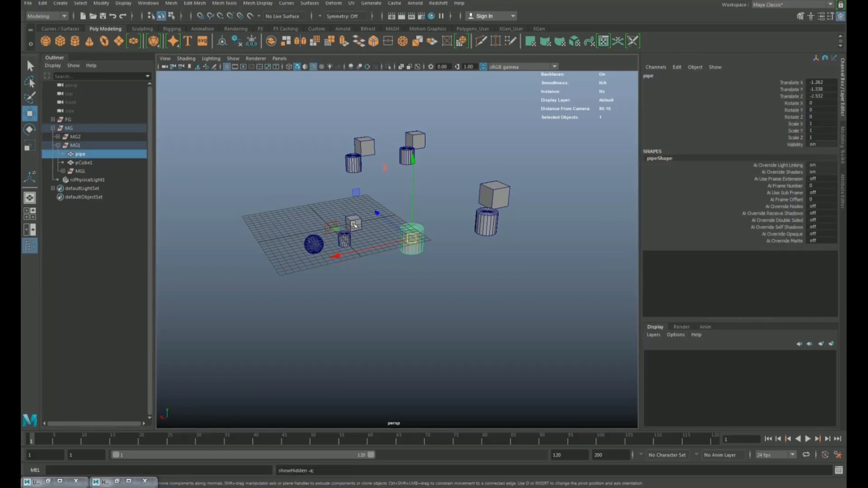
click(382, 283)
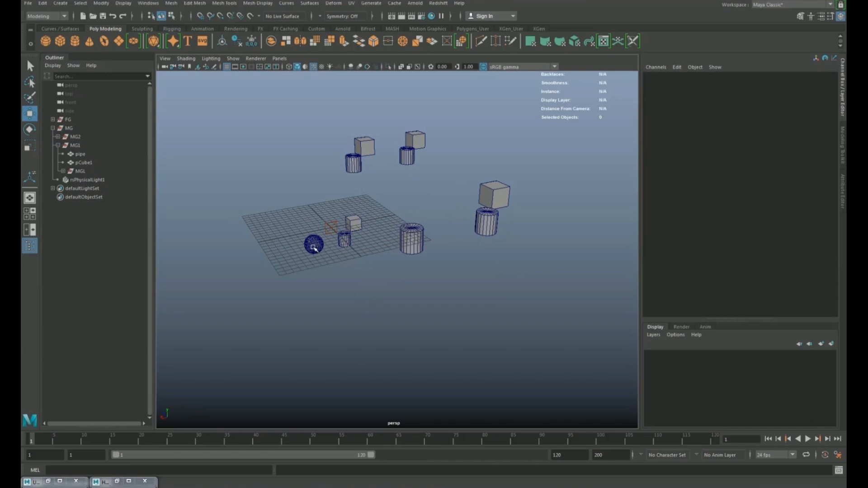
Isolate pCube1 from its Outliner entry, check its selection, and turn Isolate Select off with nothing selected
click(81, 162)
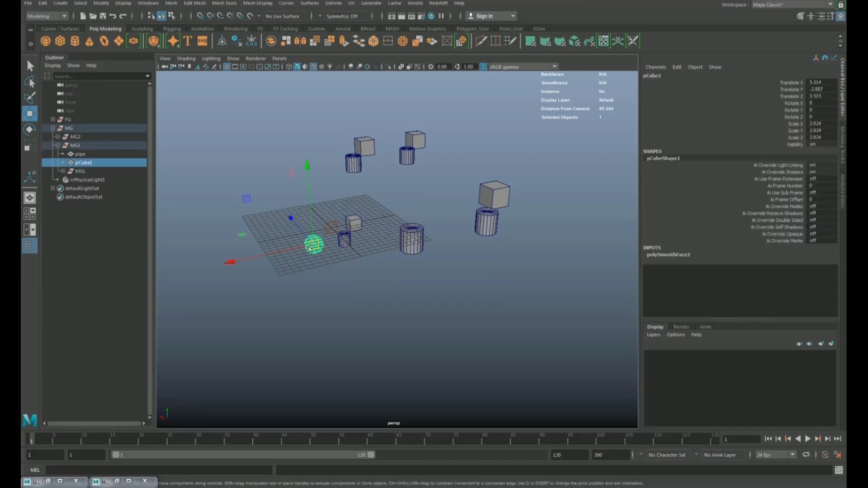
key(ctrl+1)
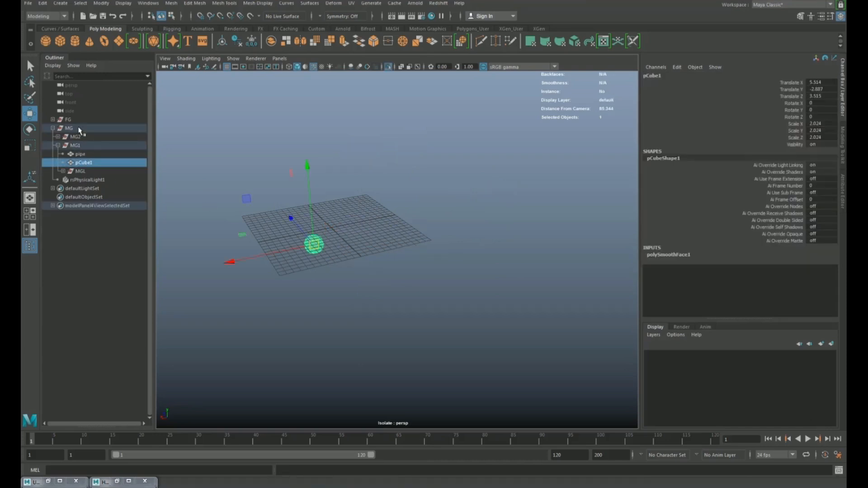
click(77, 136)
click(83, 163)
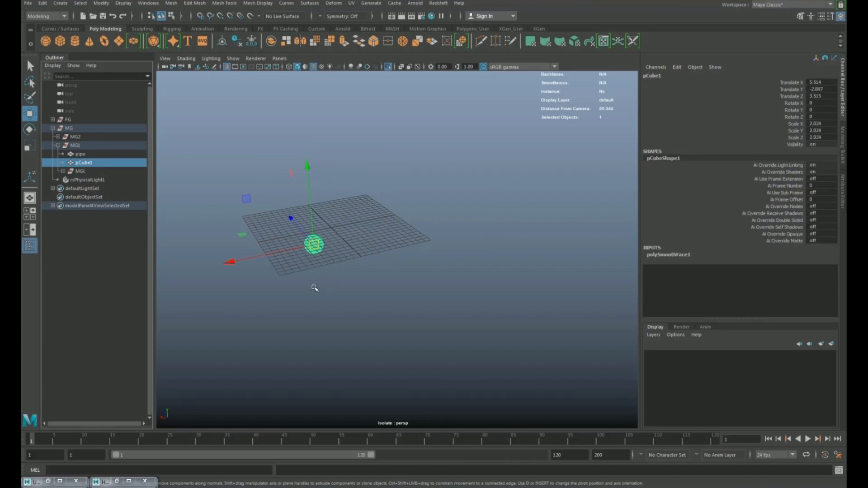
click(282, 149)
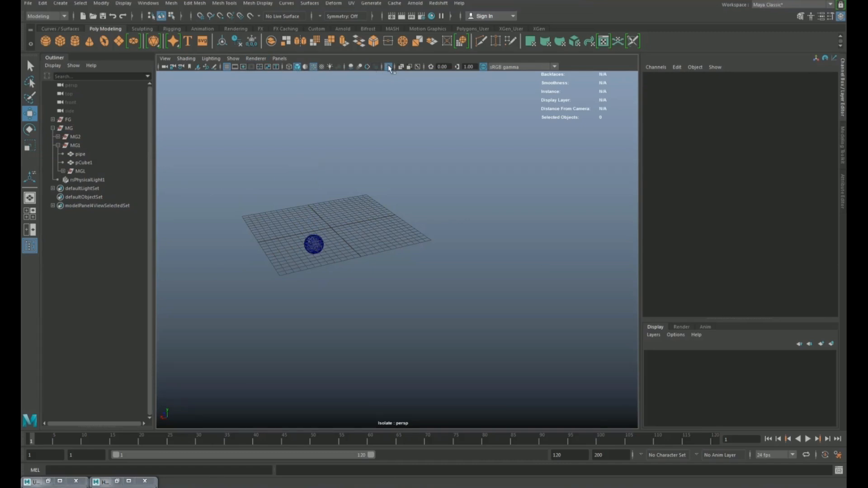
click(319, 242)
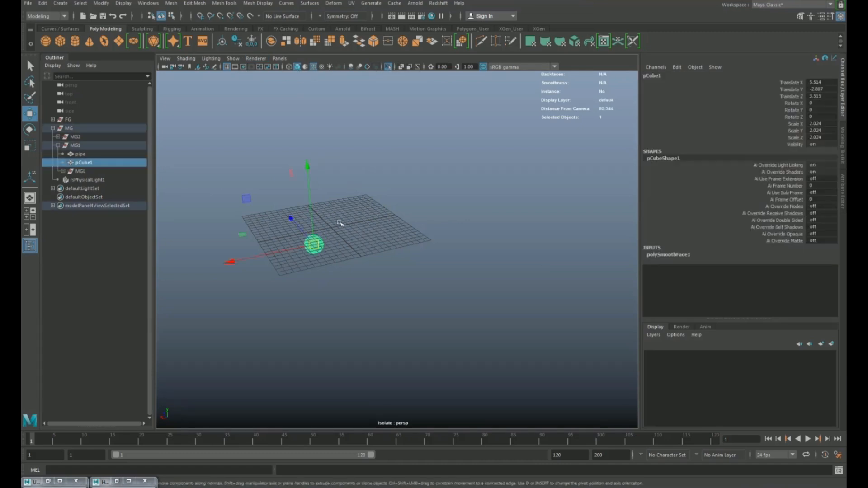
click(342, 224)
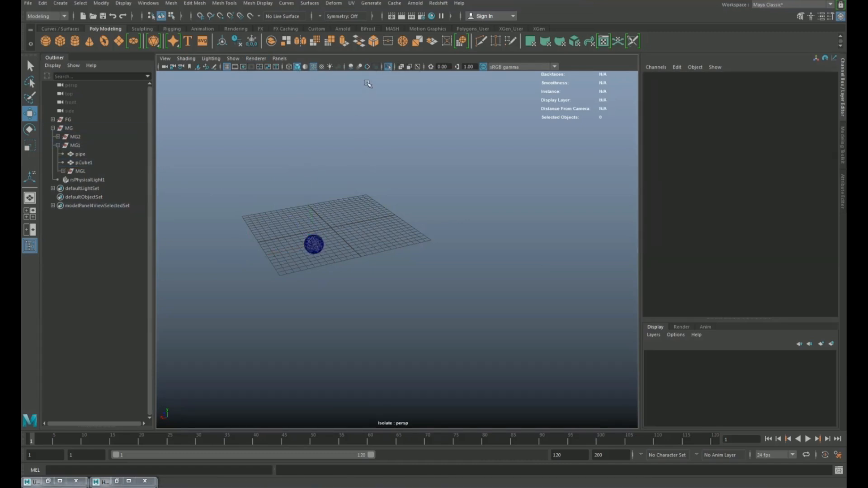
click(389, 67)
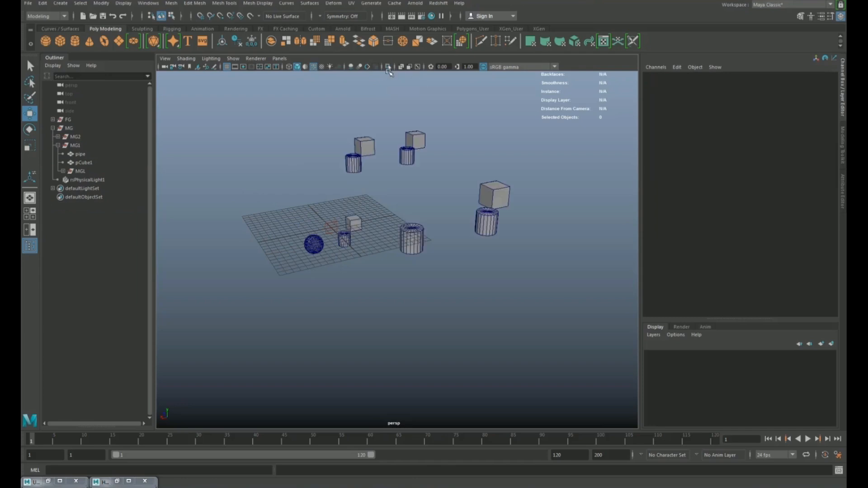
Select pCube1 and toggle Isolate Select on and off twice, ending with the full scene displayed
click(311, 243)
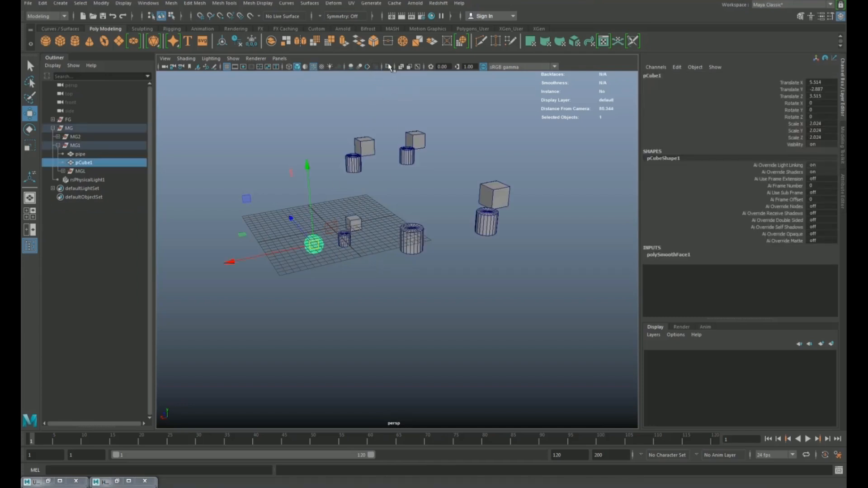
click(388, 67)
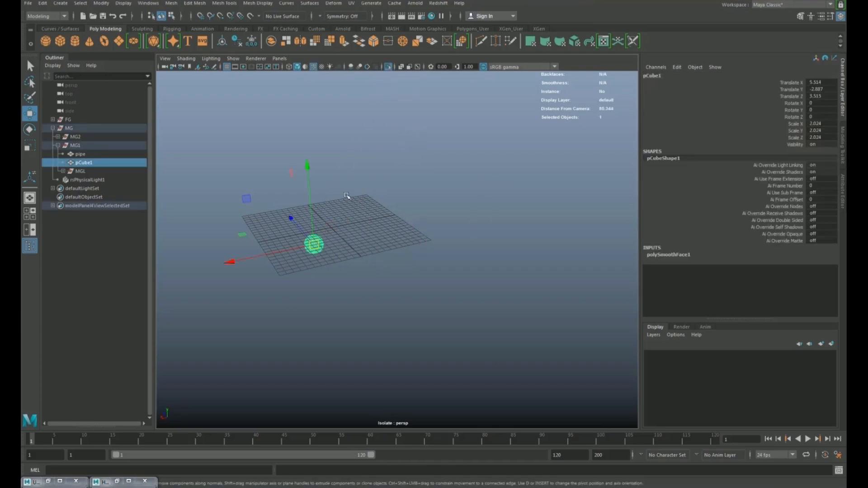
click(388, 67)
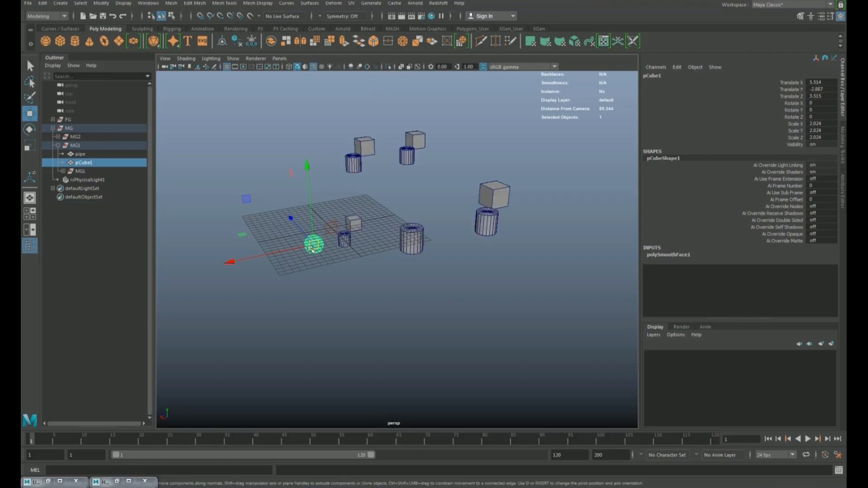
click(388, 67)
click(389, 67)
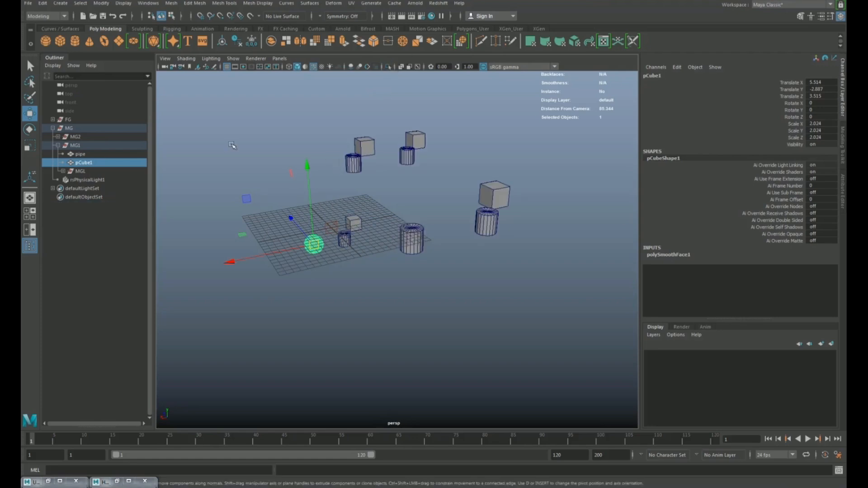
Isolate pCube1 again, frame it, and inspect the smoothed shape from several angles and distances
click(398, 262)
alt+drag(398, 261, 322, 262)
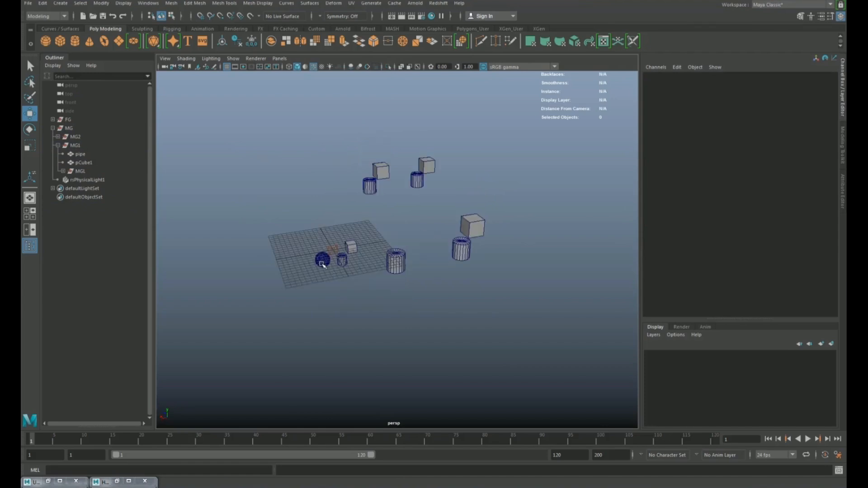
click(323, 260)
key(ctrl+1)
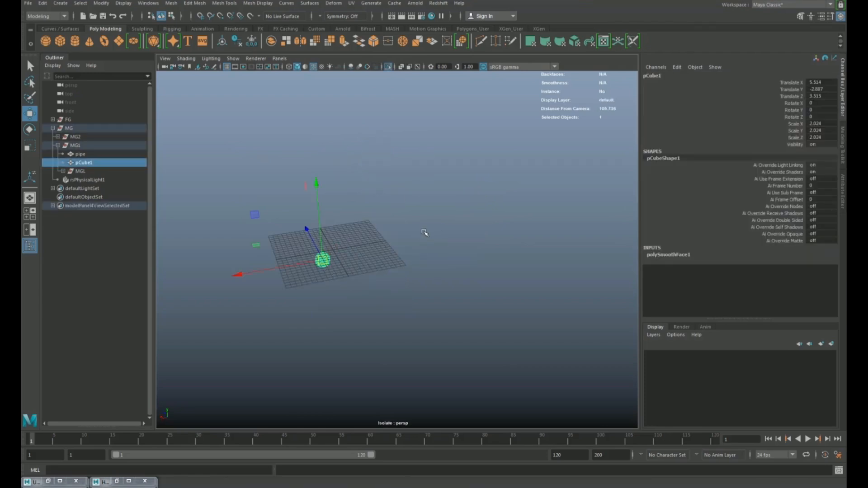
key(f)
alt+drag(438, 278, 518, 258)
scroll(398, 242, down, 8)
scroll(461, 259, up, 5)
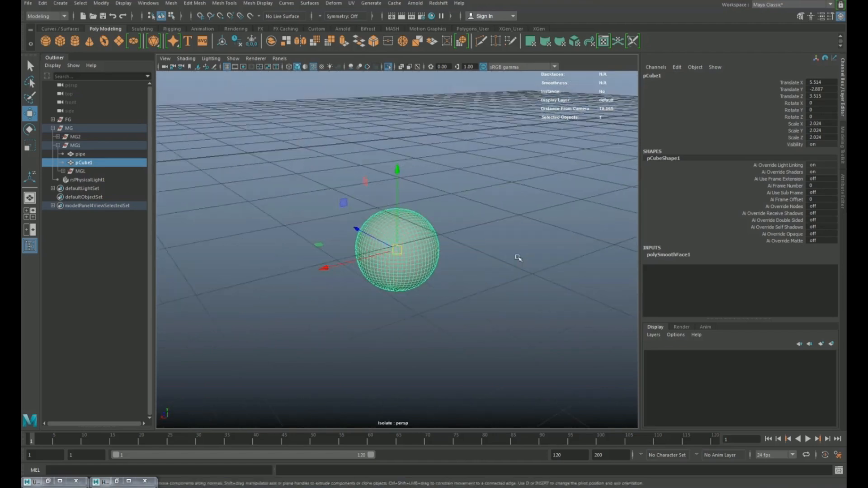
alt+right_drag(517, 258, 293, 250)
alt+drag(294, 250, 376, 190)
Deselect pCube1 and leave isolation to bring all scene objects back into view
click(381, 176)
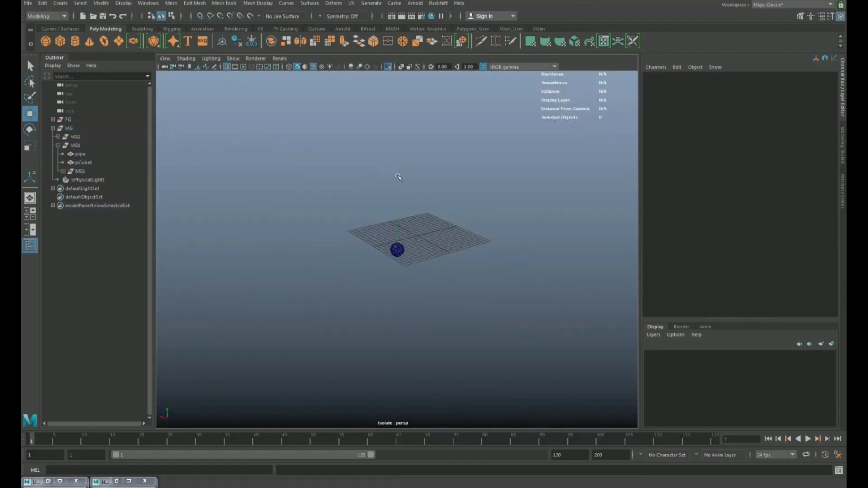
key(ctrl+1)
alt+middle_drag(482, 200, 407, 224)
alt+right_drag(407, 225, 463, 250)
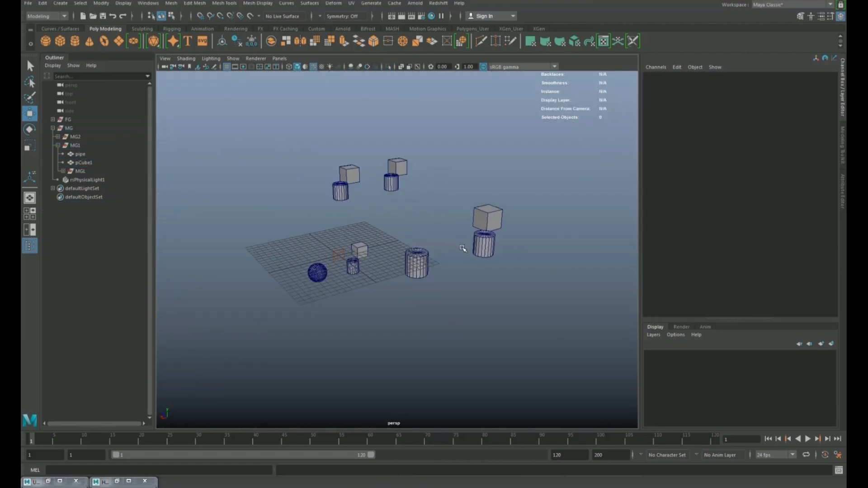
Hide all the unsmoothed cubes and the pipes, leaving only the smoothed pCube1 and the light visible
alt+drag(463, 250, 457, 271)
click(363, 256)
drag(536, 108, 209, 364)
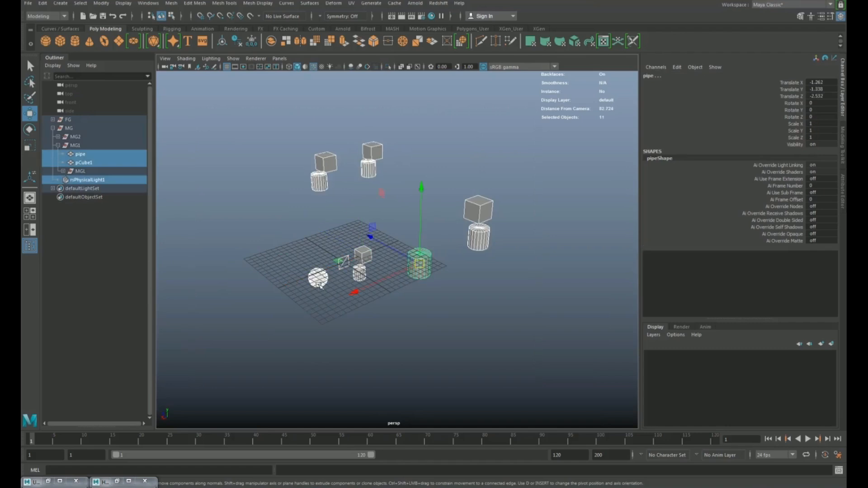
key(f)
click(486, 173)
alt+drag(487, 173, 341, 356)
key(ctrl+h)
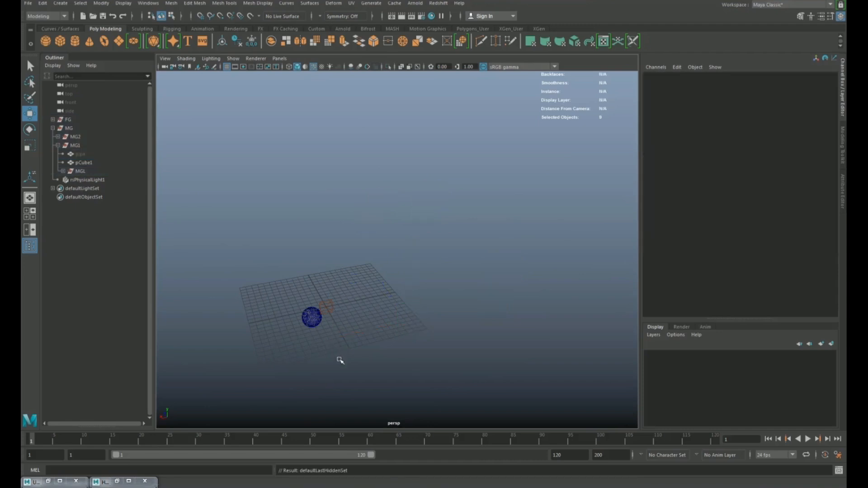
Frame the smoothed pCube1, examine it up close and from different angles, and clear the selection
click(302, 323)
alt+drag(387, 333, 396, 278)
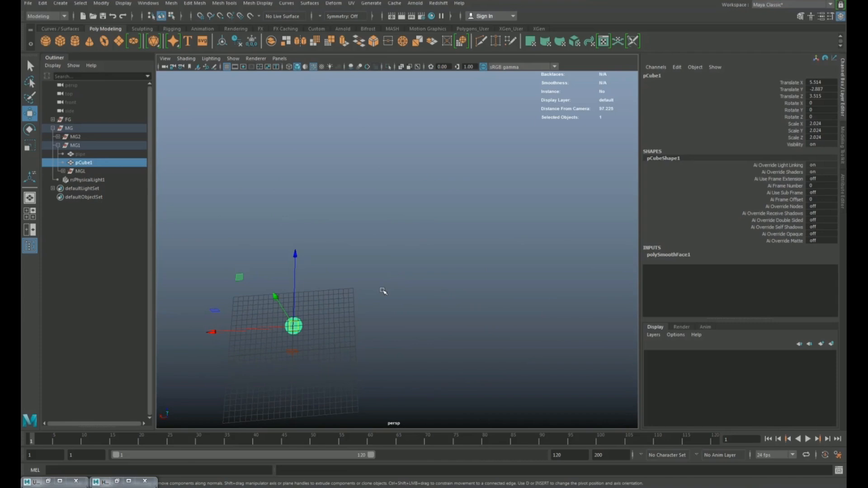
key(f)
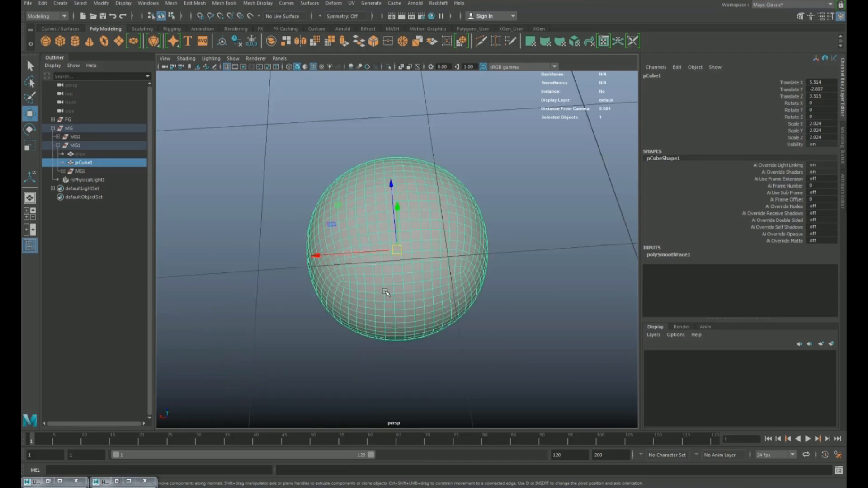
alt+drag(383, 291, 331, 280)
alt+drag(365, 219, 450, 291)
alt+right_drag(561, 298, 489, 267)
alt+drag(488, 267, 399, 294)
click(259, 236)
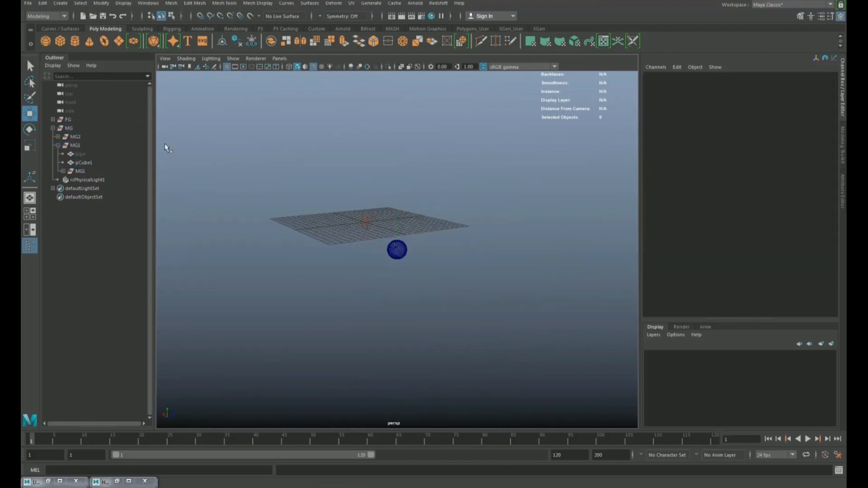
Switch the smoothed pCube1 to vertex mode and select a single vertex near the middle of its facing side
click(403, 251)
alt+right_drag(378, 252, 556, 276)
right_click(417, 249)
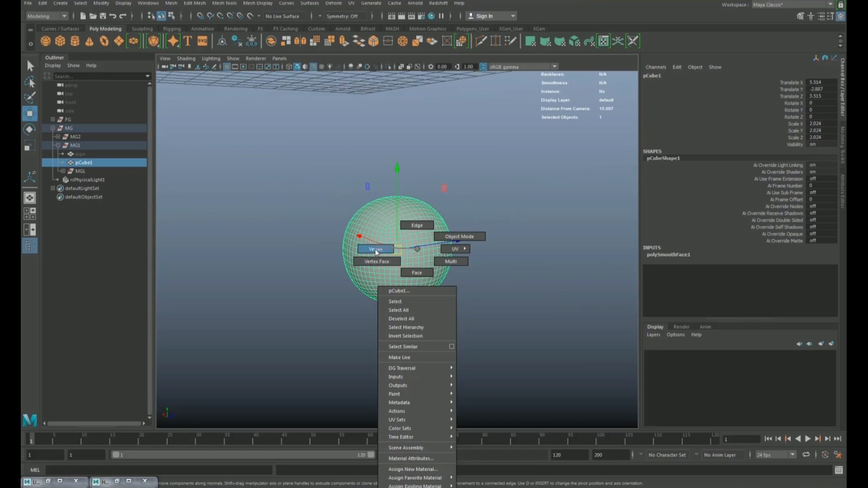
click(376, 250)
click(397, 253)
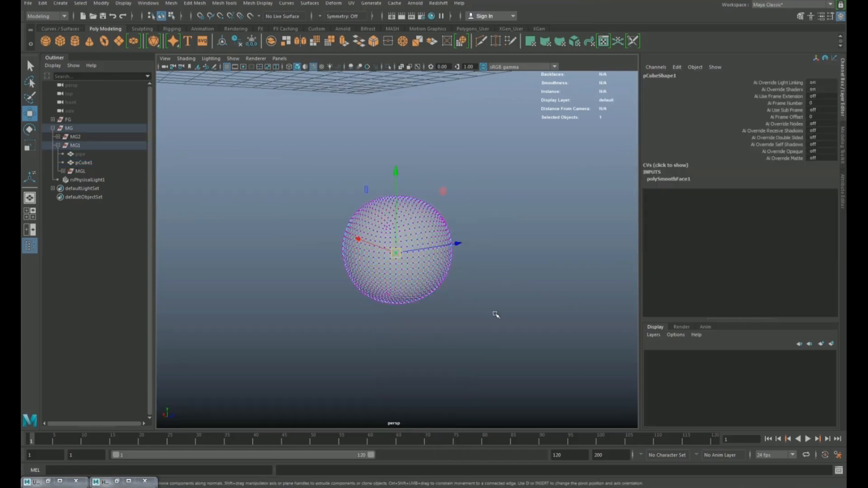
scroll(400, 271, up, 2)
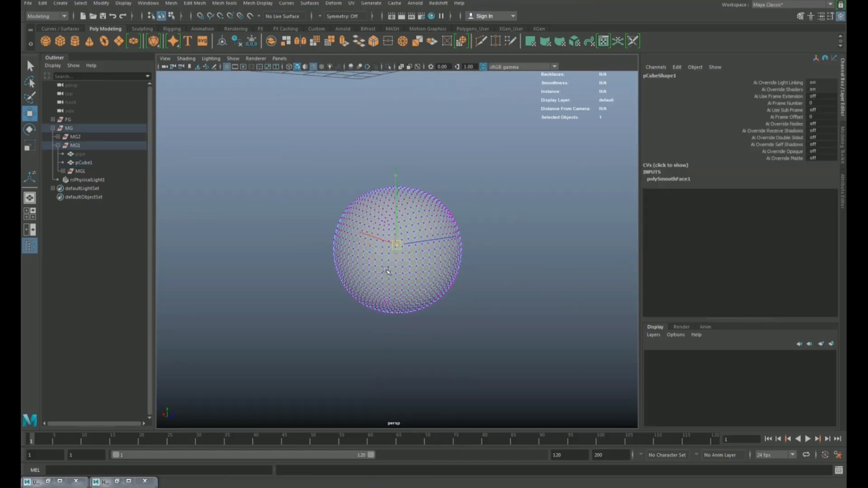
Undo the last vertex move and turn on soft selection around the chosen vertex on the smoothed pCube1
key(ctrl+z)
key(b)
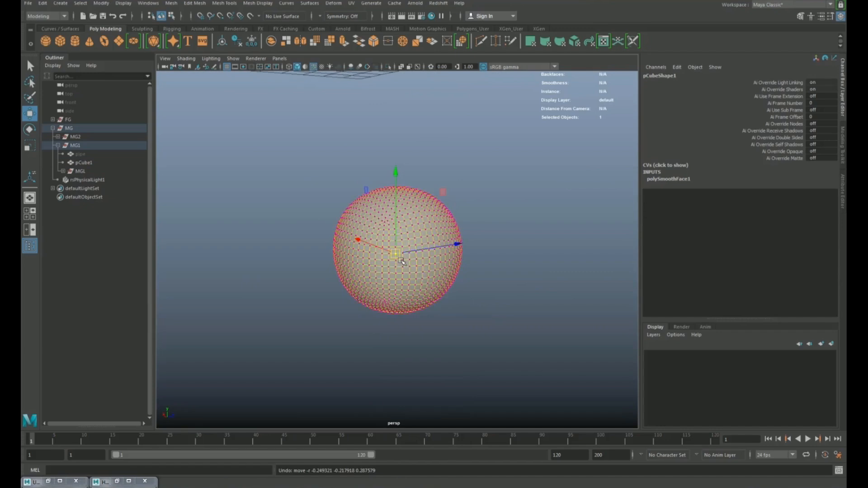
alt+drag(417, 270, 437, 285)
key(b)
key(b)
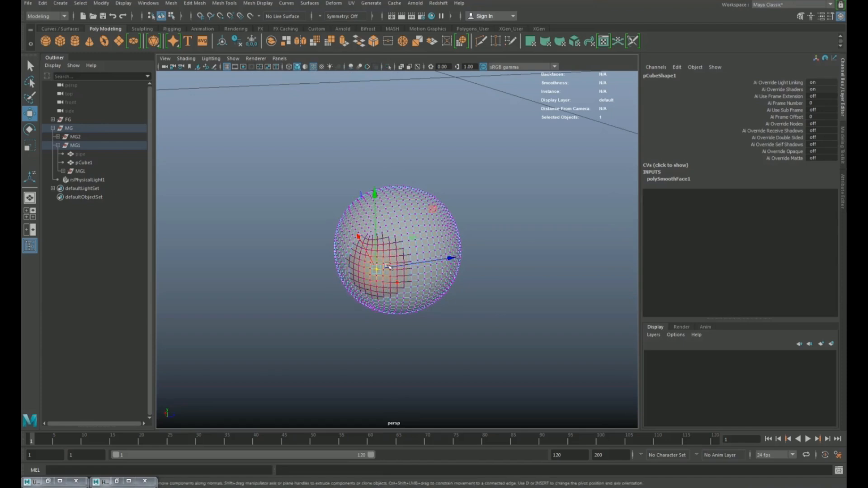
Widen the soft selection falloff over much of pCube1, pull the vertex outward into a teardrop shape, and turn soft selection off
drag(381, 270, 474, 293)
key(b)
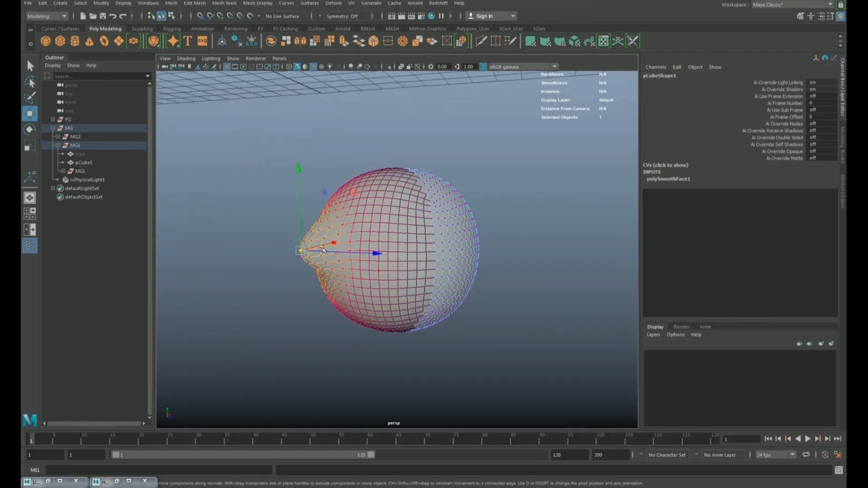
drag(322, 249, 290, 281)
alt+drag(378, 219, 282, 279)
key(b)
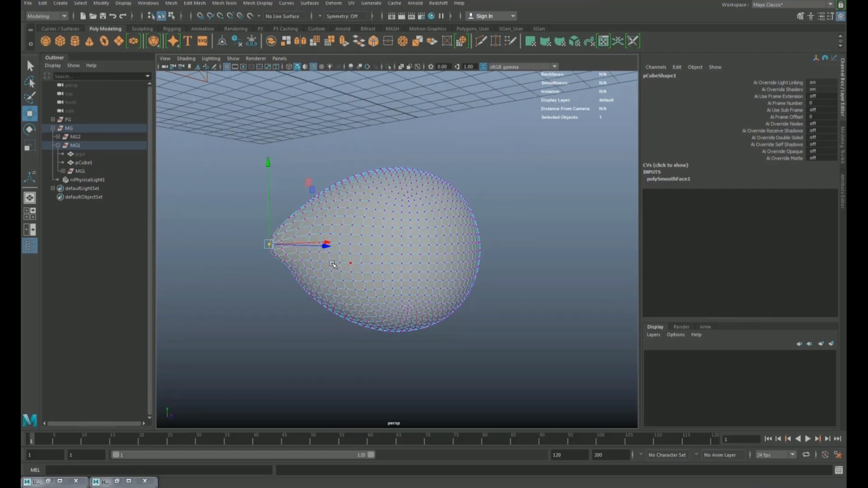
Try moving the teardrop's tip upward with soft selection narrowed to the area around it
key(b)
drag(350, 275, 375, 279)
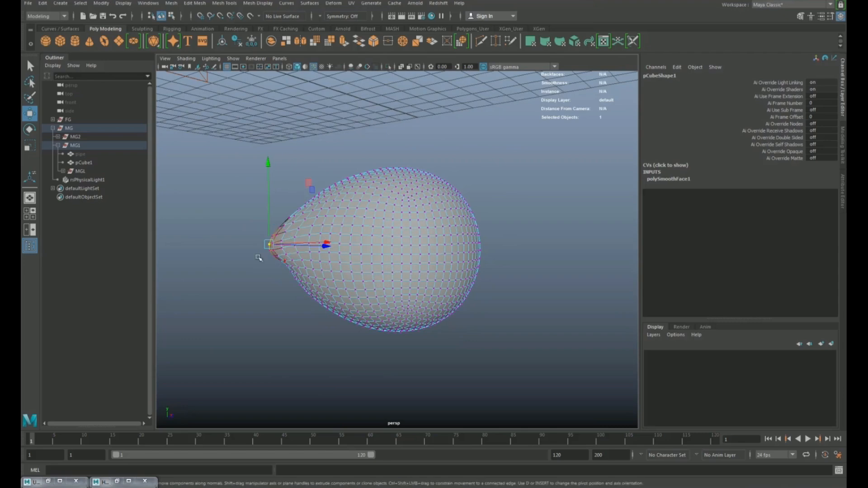
drag(269, 245, 258, 222)
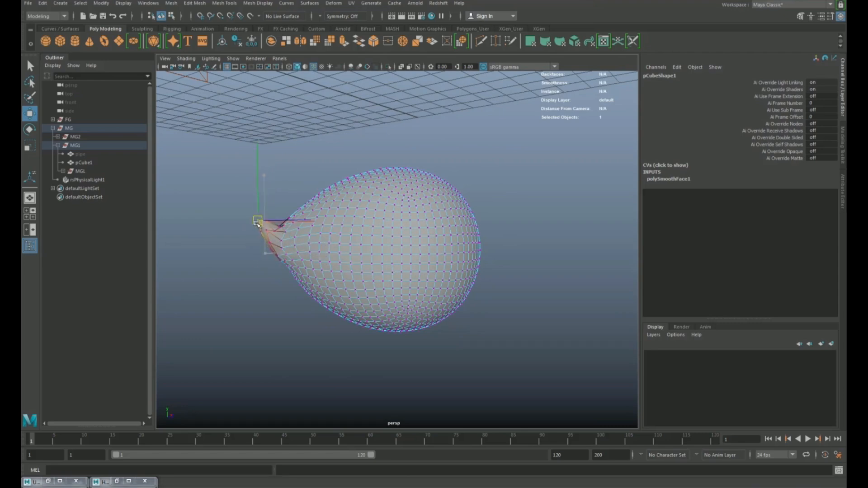
key(ctrl+z)
Turn soft selection off and try moving the tip vertex up and outward on its own
key(b)
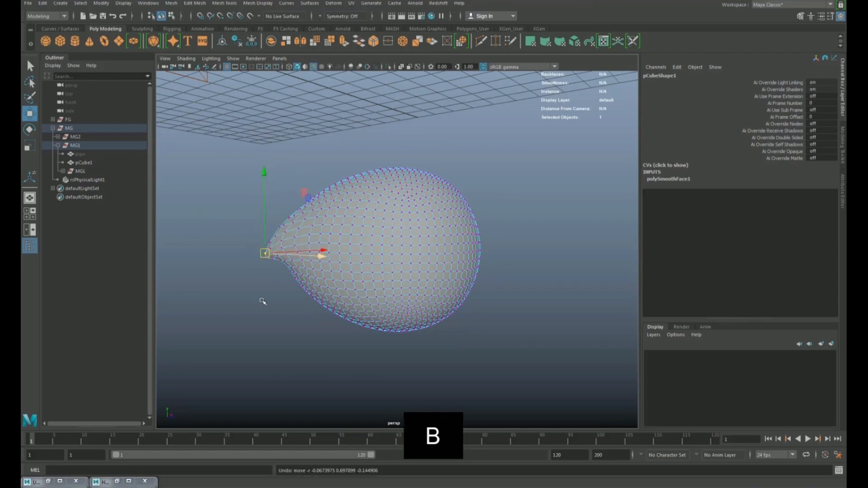
click(265, 277)
click(265, 251)
drag(265, 253, 250, 227)
key(ctrl+z)
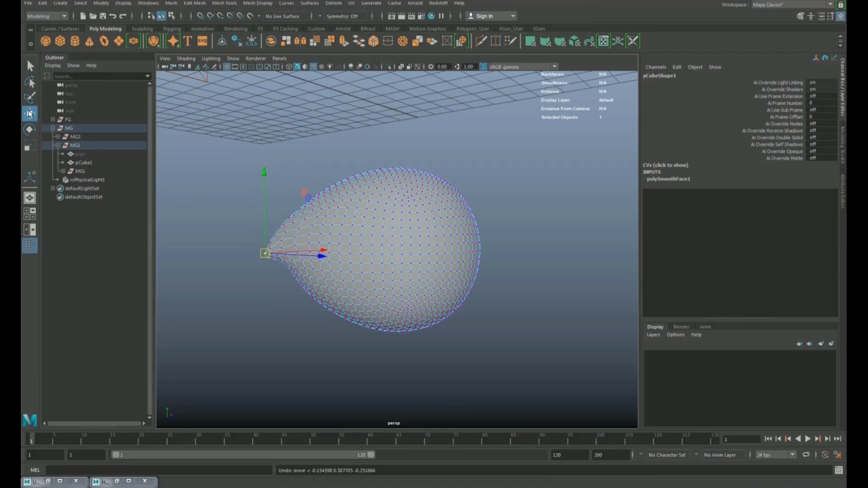
Examine the tool settings of the Move and Lasso tools, and close them with the Move tool active
double_click(29, 113)
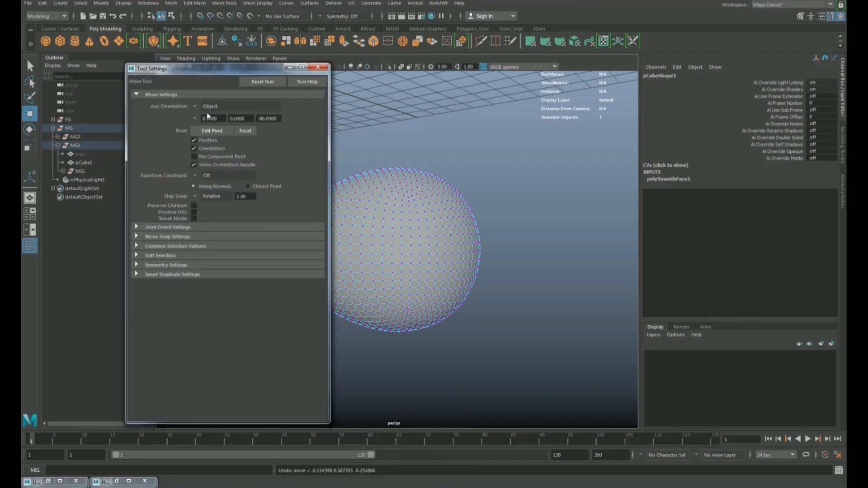
drag(177, 76, 282, 87)
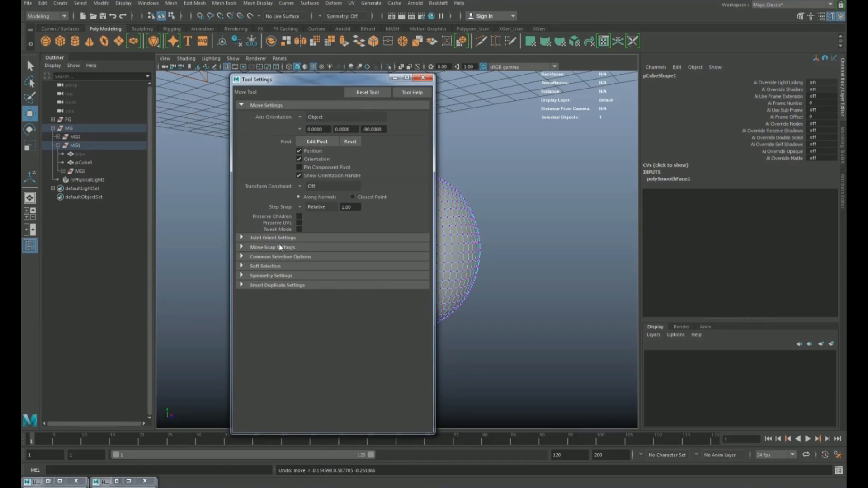
click(29, 82)
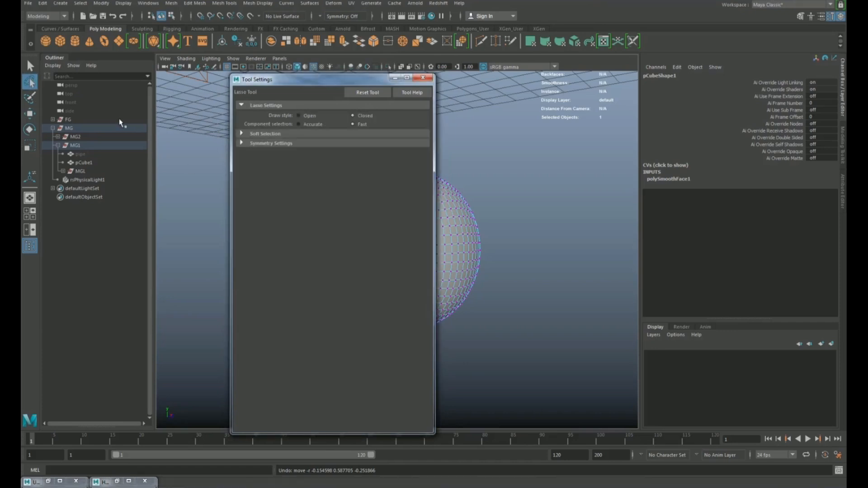
click(29, 129)
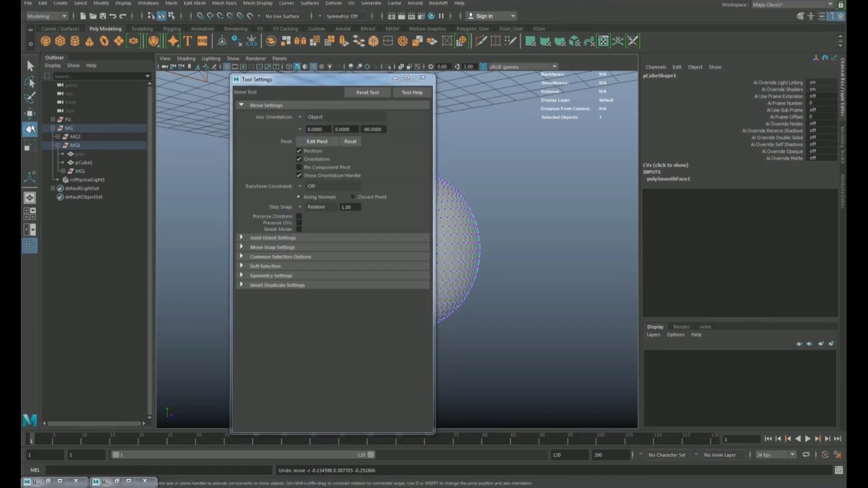
click(30, 114)
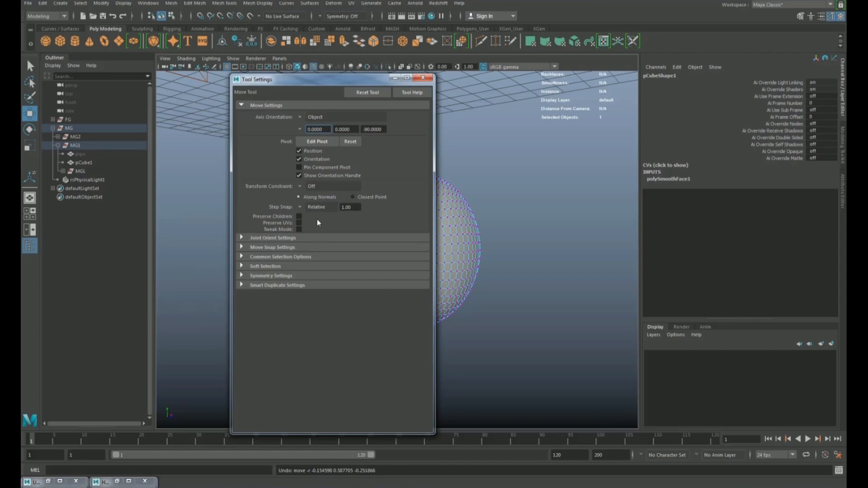
click(424, 79)
click(349, 257)
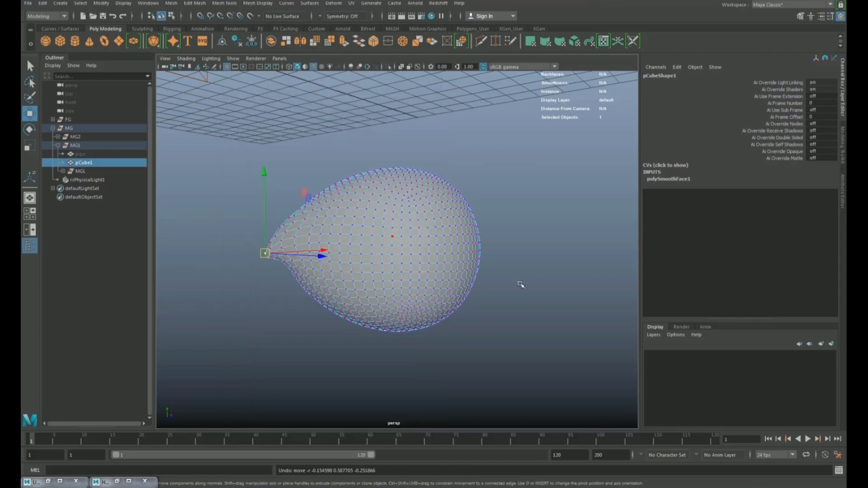